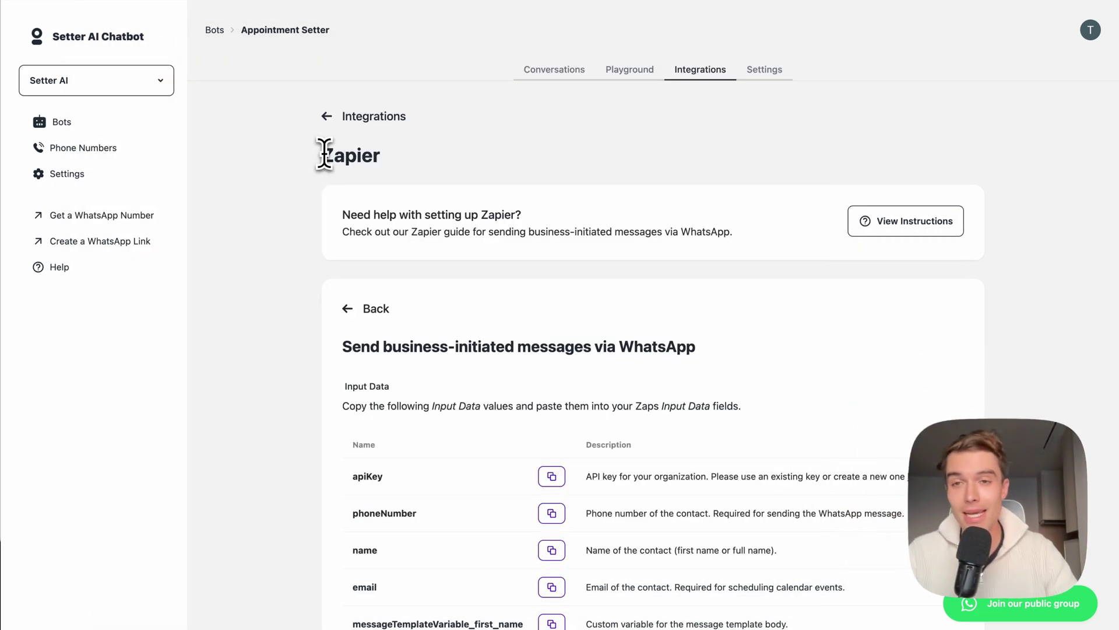
# Continue the New Lead trigger through Setup and Configure to test results listing Leads A–D
pyautogui.moveTo(313, 157); pyautogui.dragTo(372, 155)
pyautogui.click(379, 156)
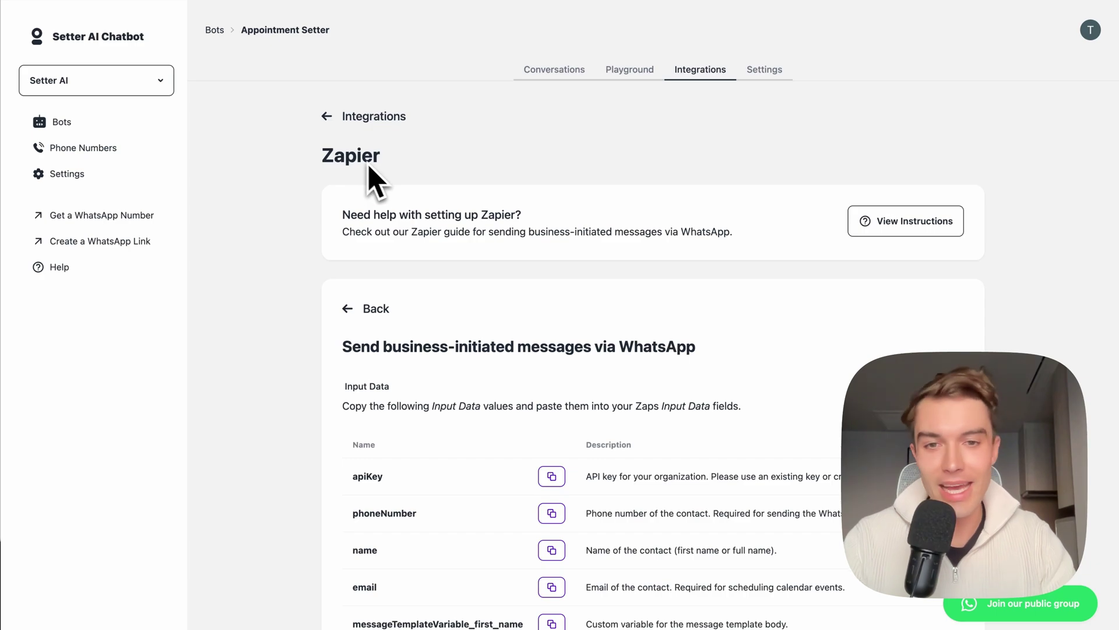
pyautogui.scroll(-5, 316, 254)
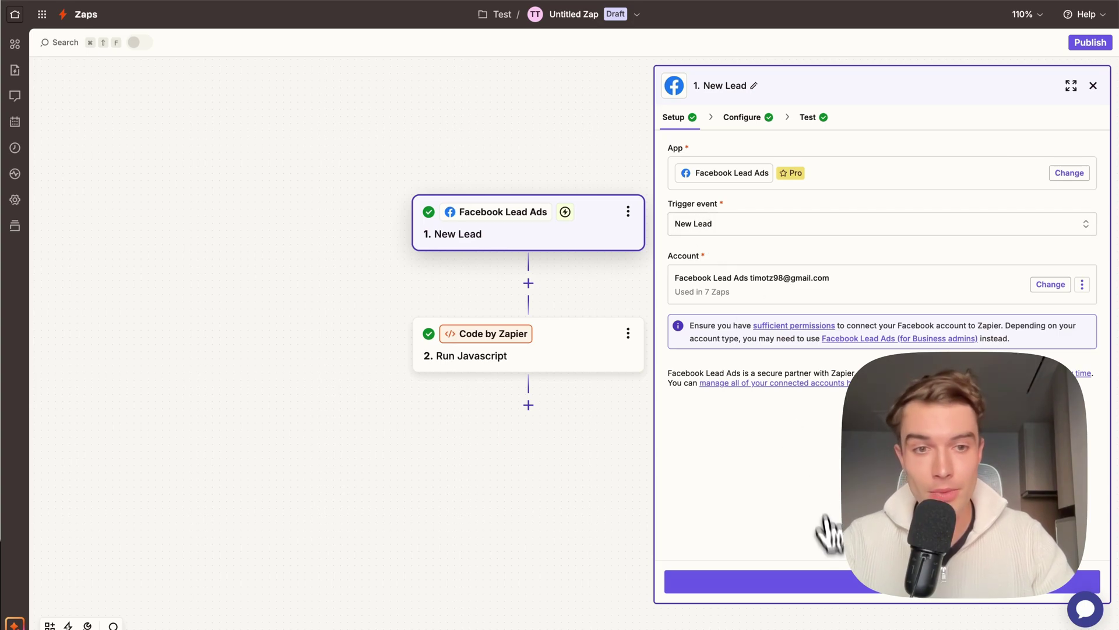
pyautogui.click(842, 582)
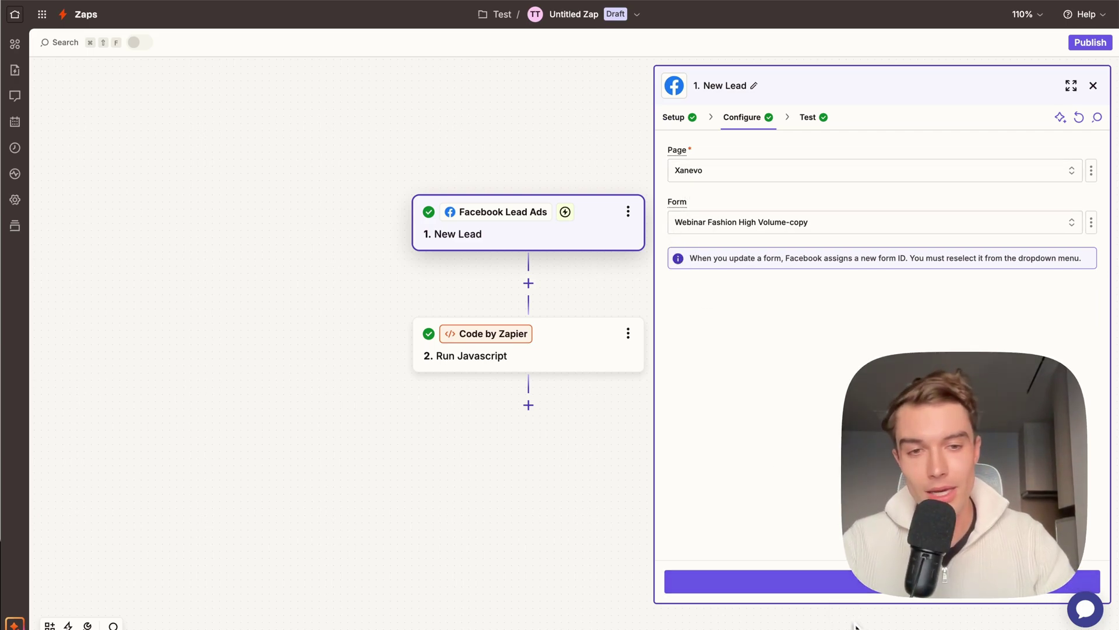
pyautogui.click(855, 583)
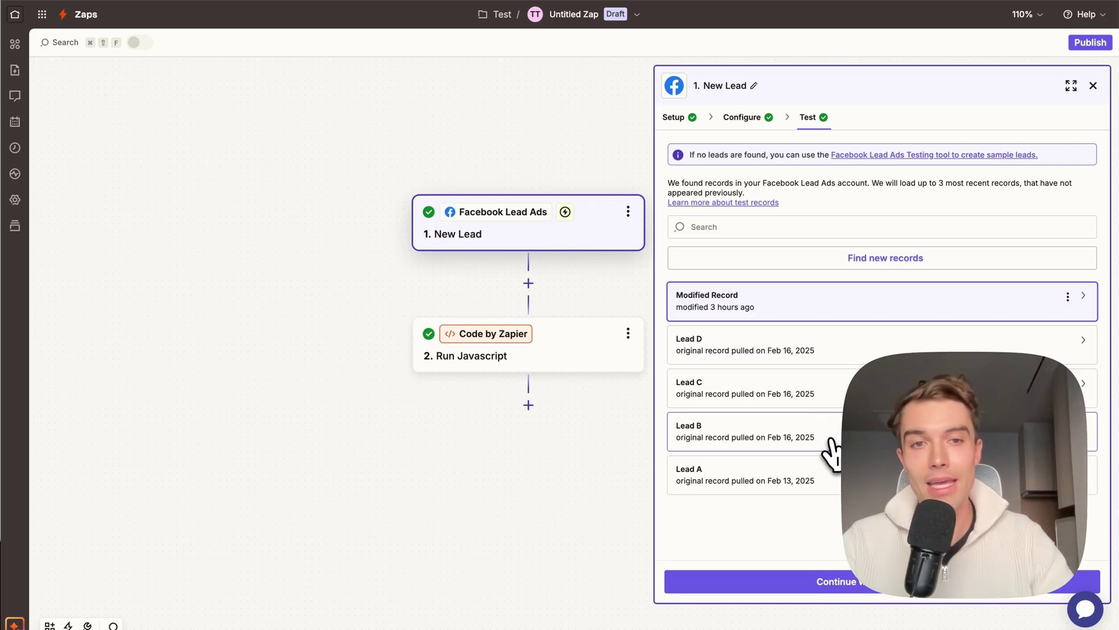
# Preview the Modified Record's fields, highlighting Raw Company Name and its phone number value
pyautogui.moveTo(789, 314)
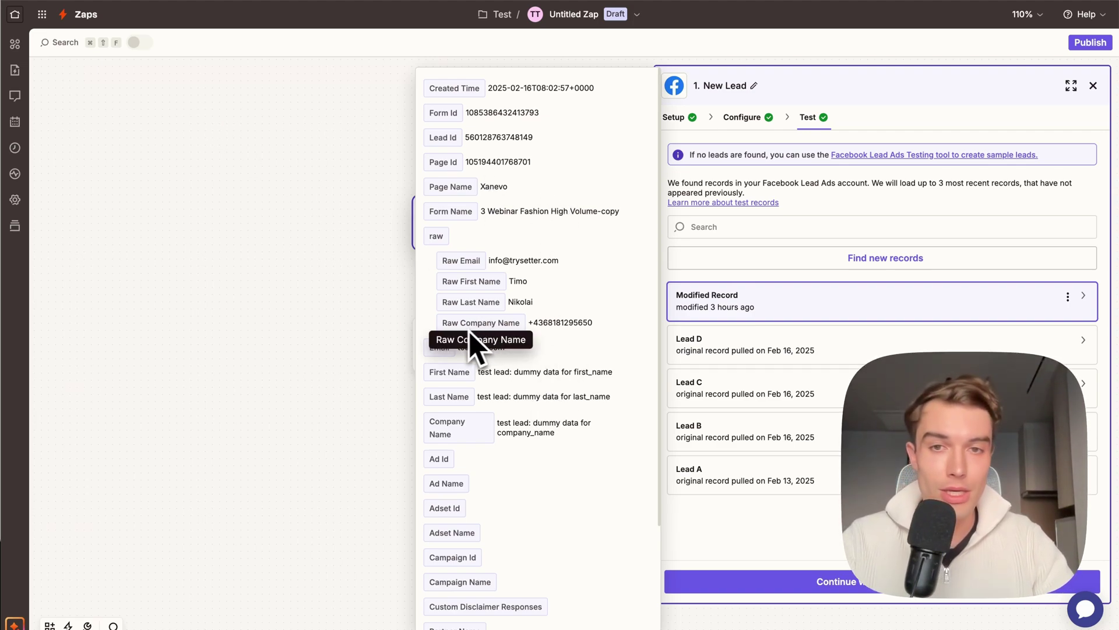
pyautogui.moveTo(461, 323); pyautogui.dragTo(503, 324)
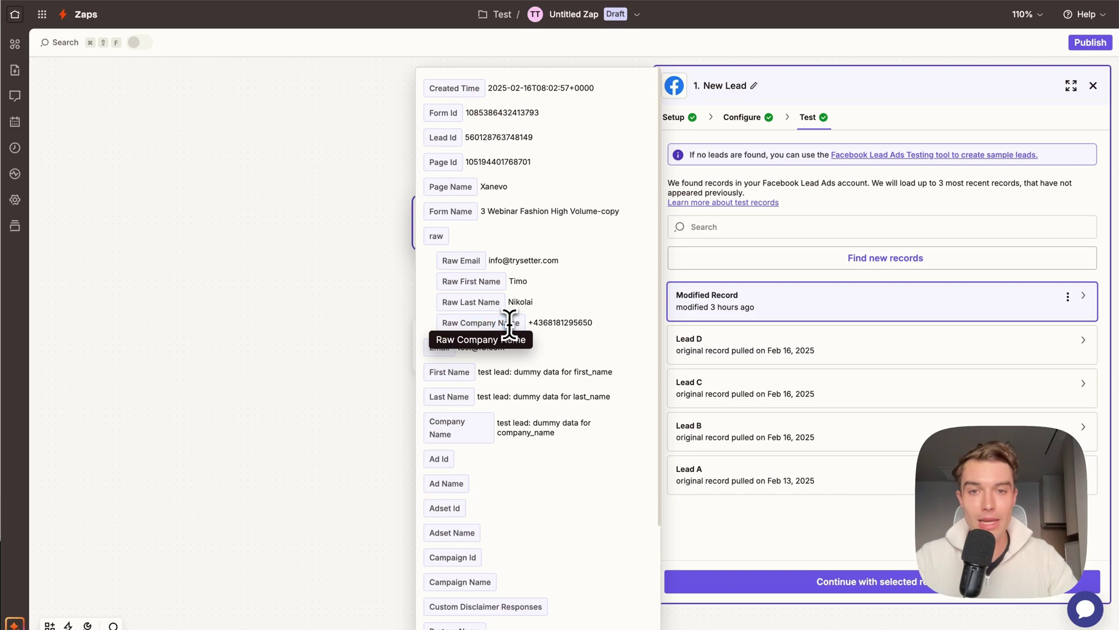
pyautogui.click(503, 321)
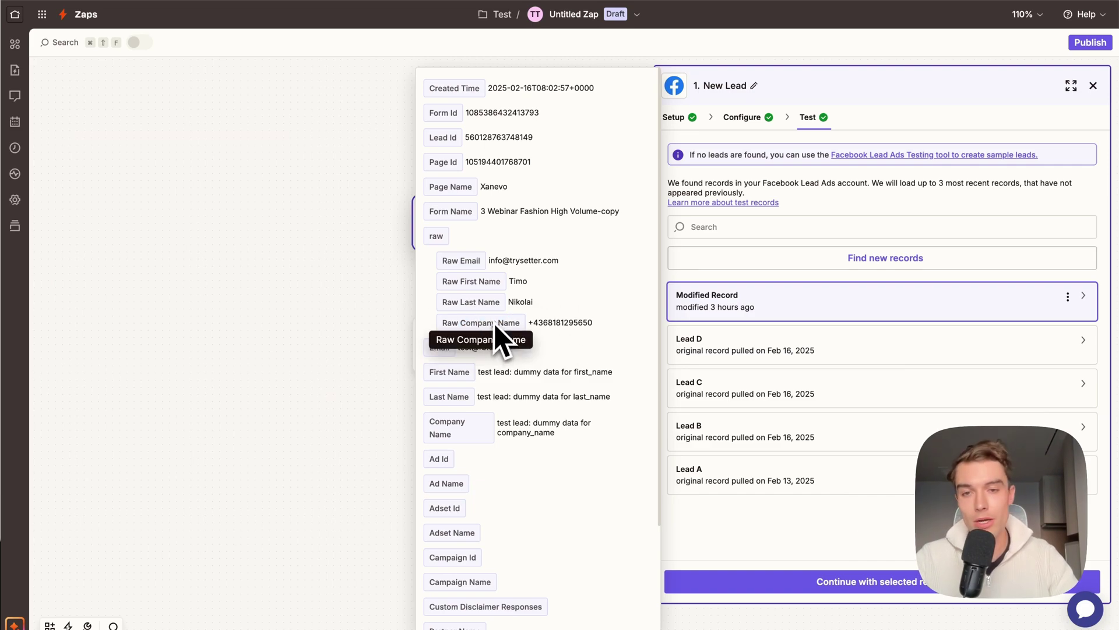
pyautogui.moveTo(528, 322); pyautogui.dragTo(583, 322)
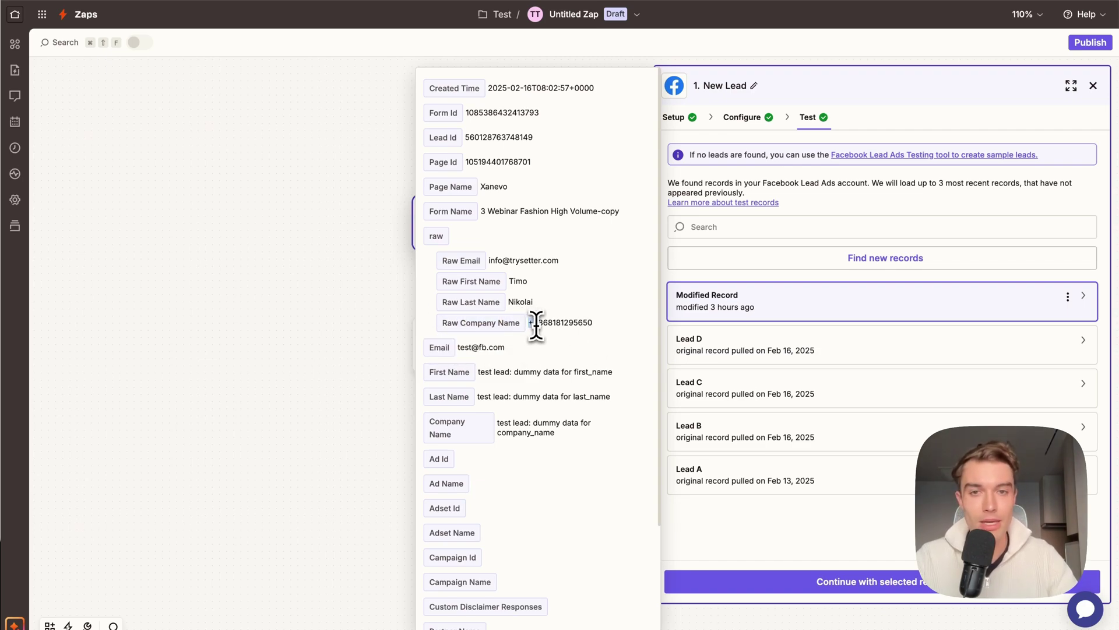
pyautogui.click(569, 329)
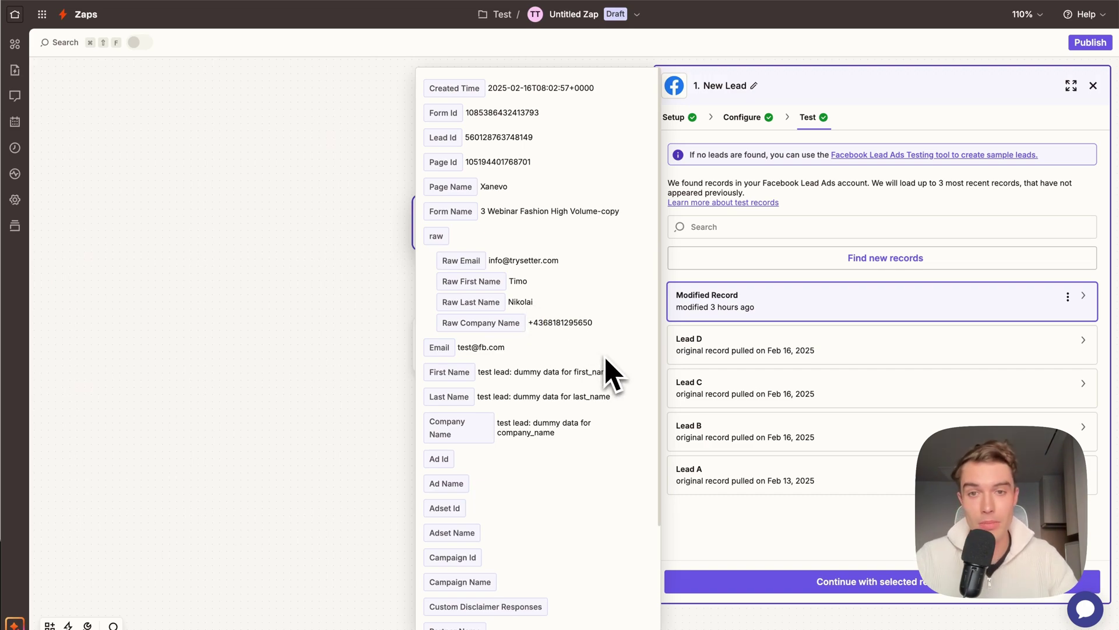
pyautogui.click(516, 283)
pyautogui.click(518, 300)
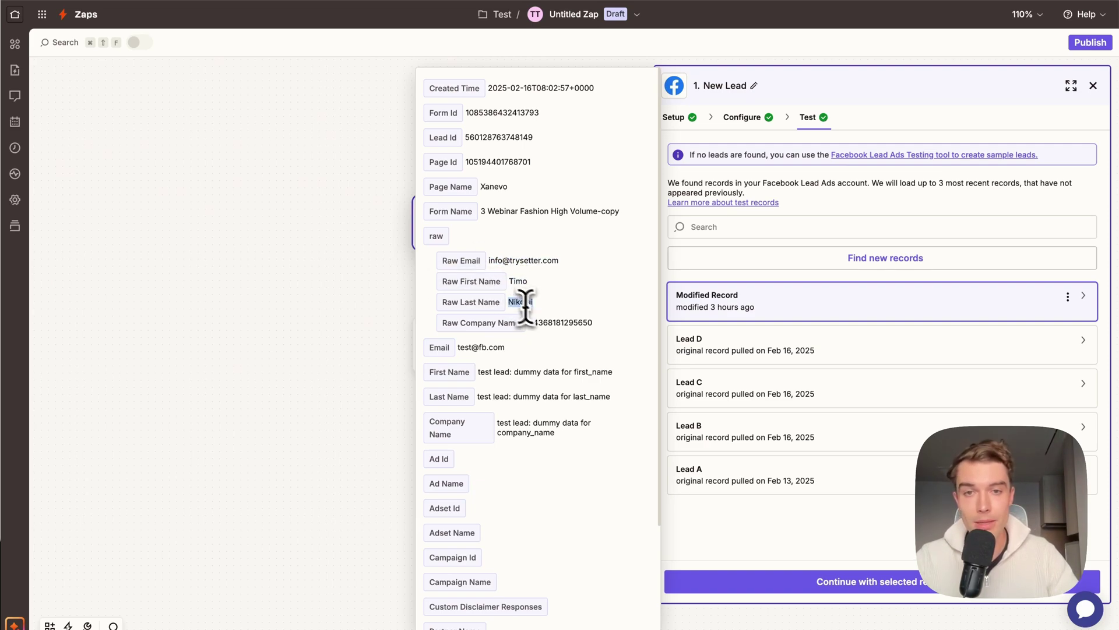
pyautogui.click(556, 326)
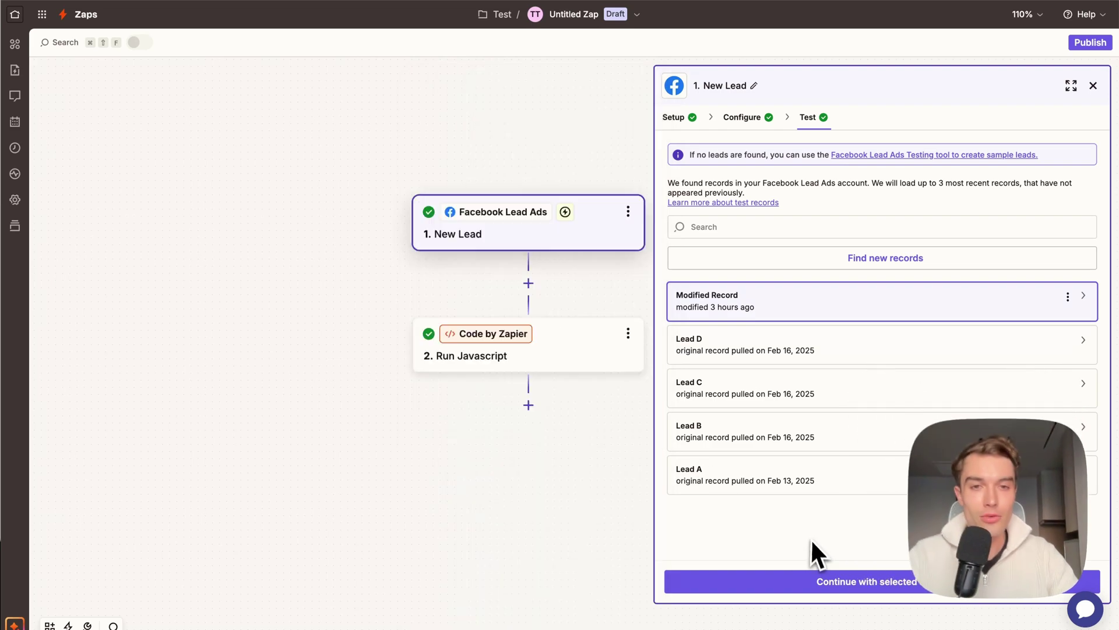
# Continue with the modified record and insert a Code by Zapier Run Javascript step
pyautogui.click(880, 574)
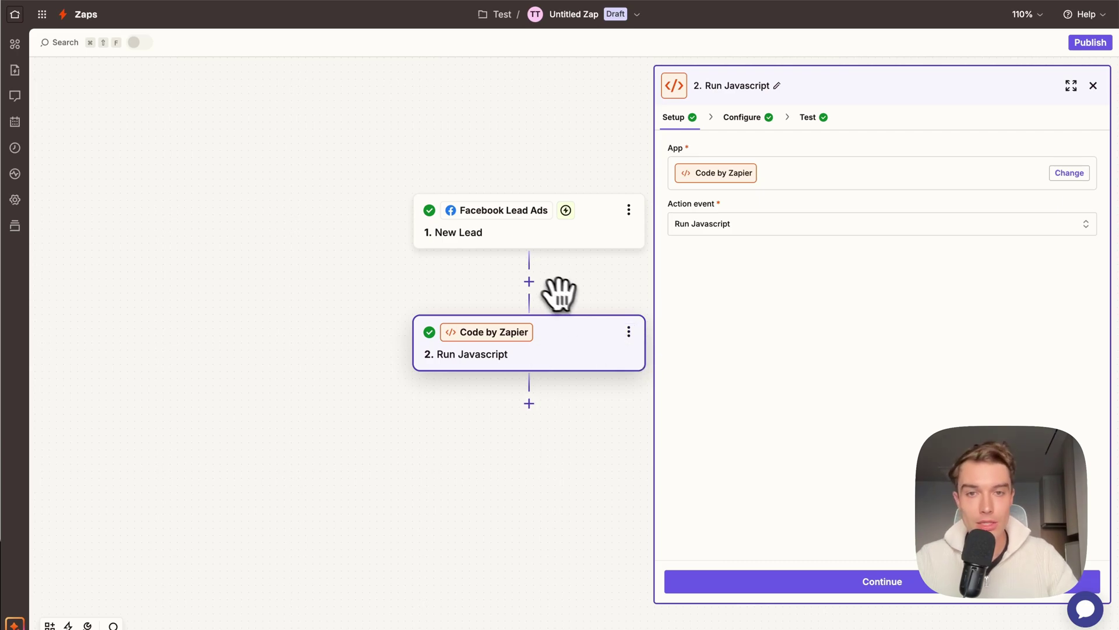
pyautogui.click(529, 282)
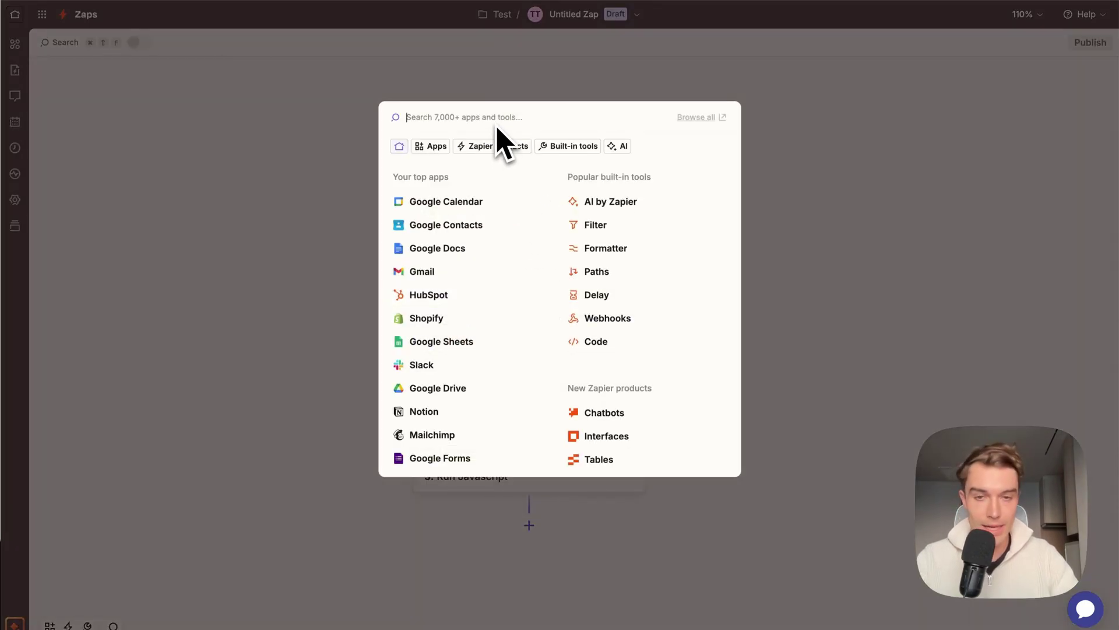
pyautogui.write('code')
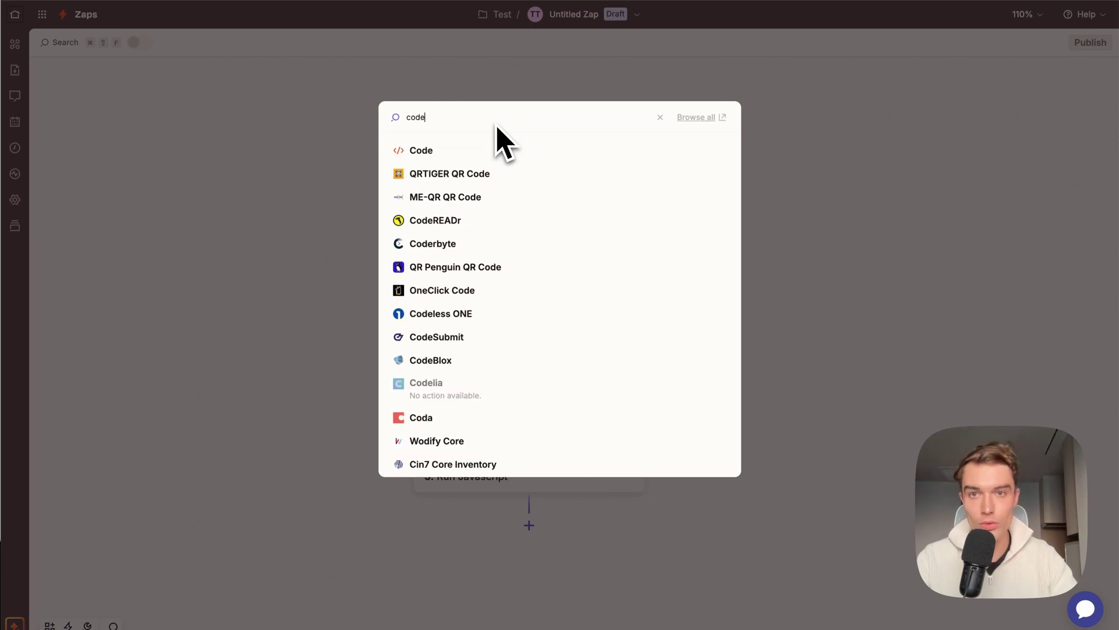
pyautogui.click(486, 150)
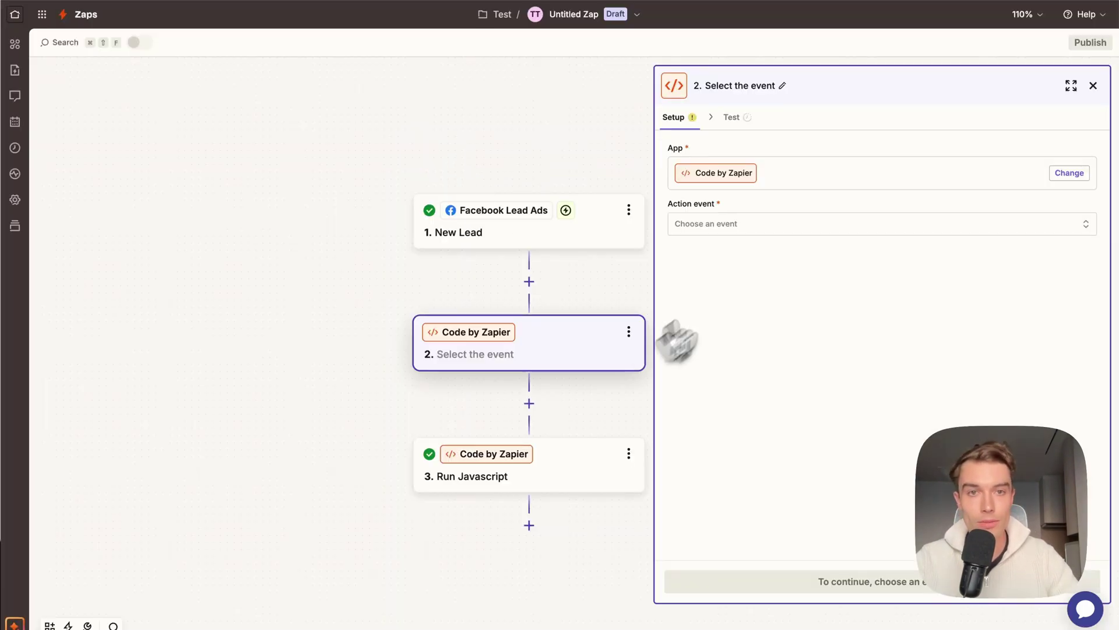
pyautogui.click(738, 229)
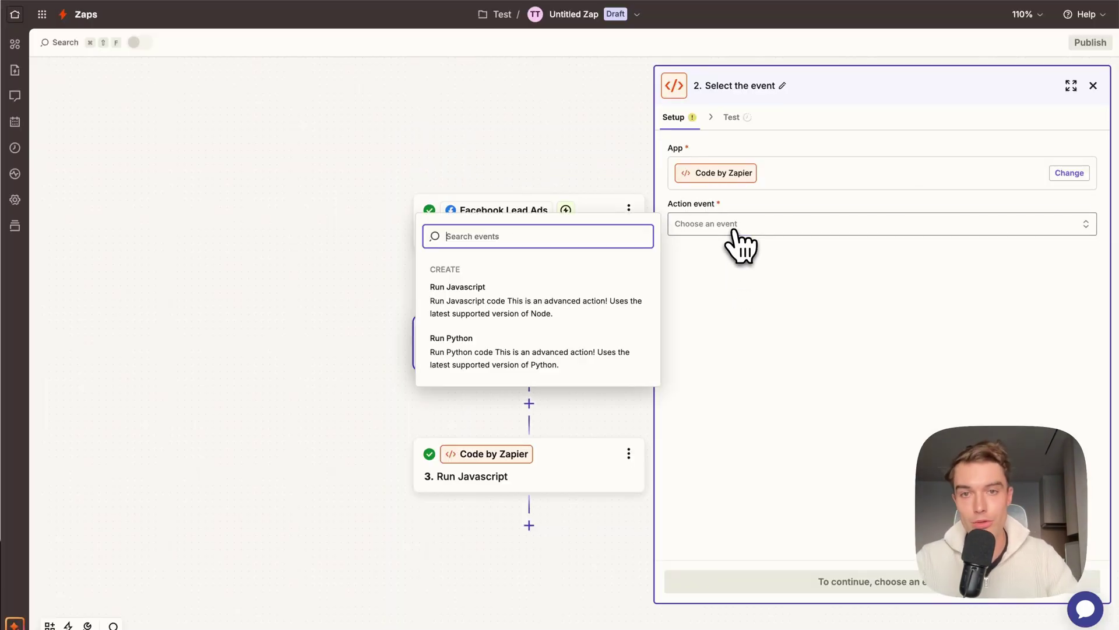
pyautogui.click(528, 327)
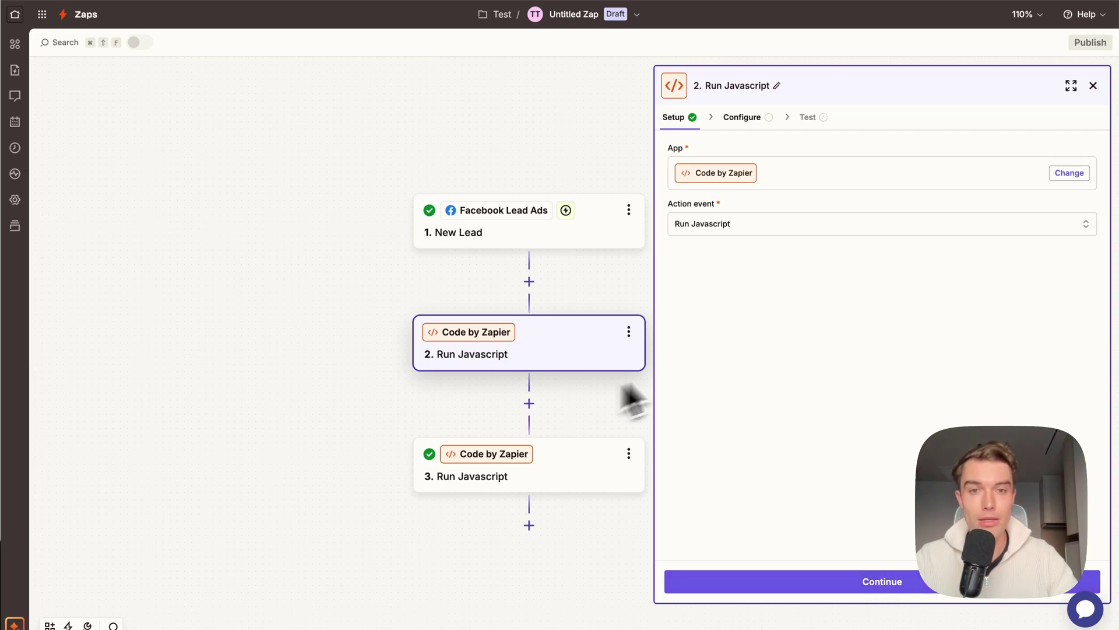
# Delete the extra Run Javascript step and open the original code step's input data and code
pyautogui.click(560, 477)
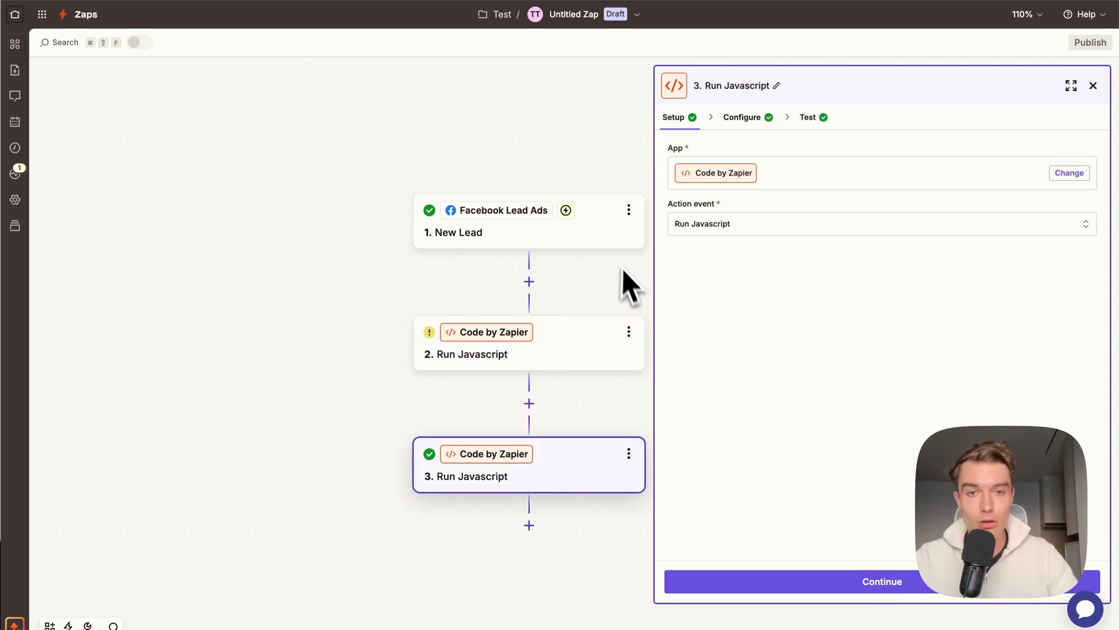
pyautogui.click(629, 333)
pyautogui.click(676, 450)
pyautogui.click(712, 450)
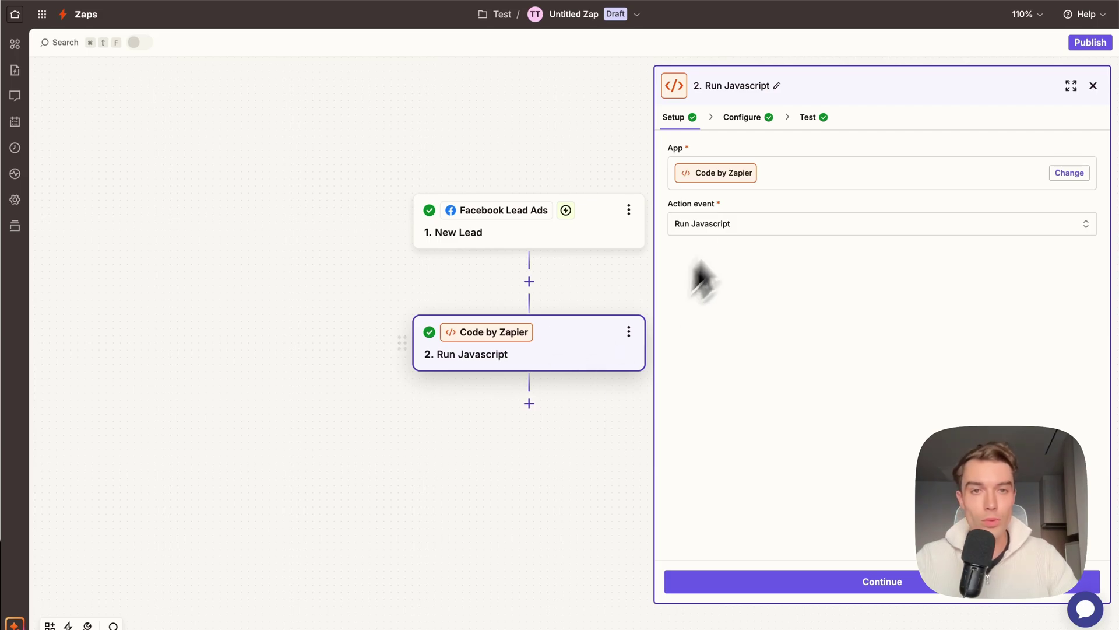
pyautogui.click(882, 594)
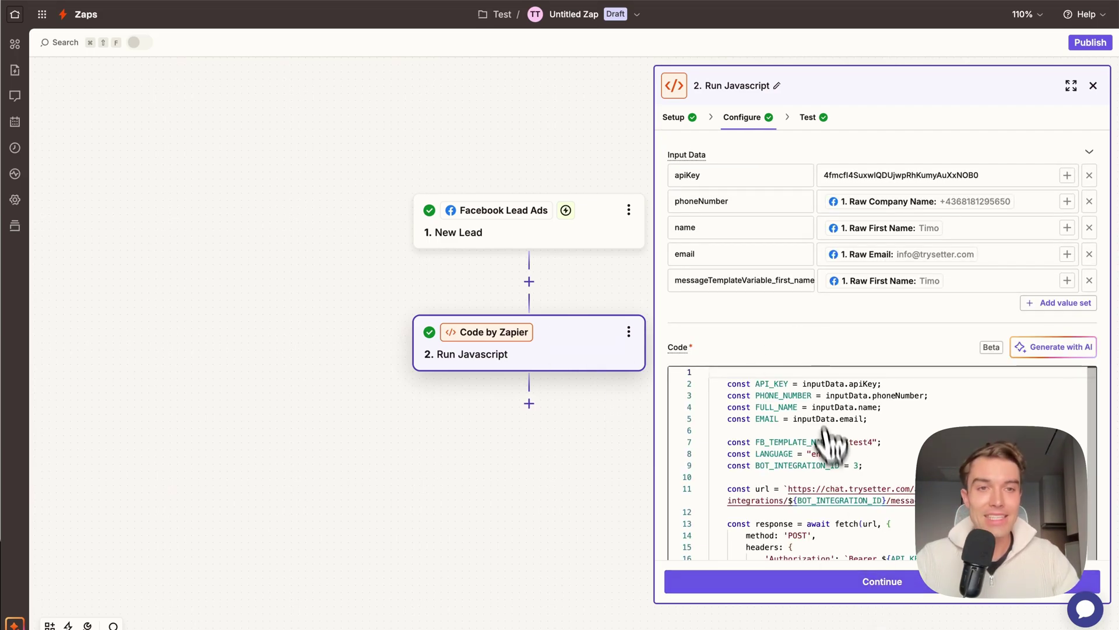
pyautogui.scroll(-3, 819, 373)
pyautogui.scroll(-3, 819, 367)
pyautogui.scroll(5, 793, 221)
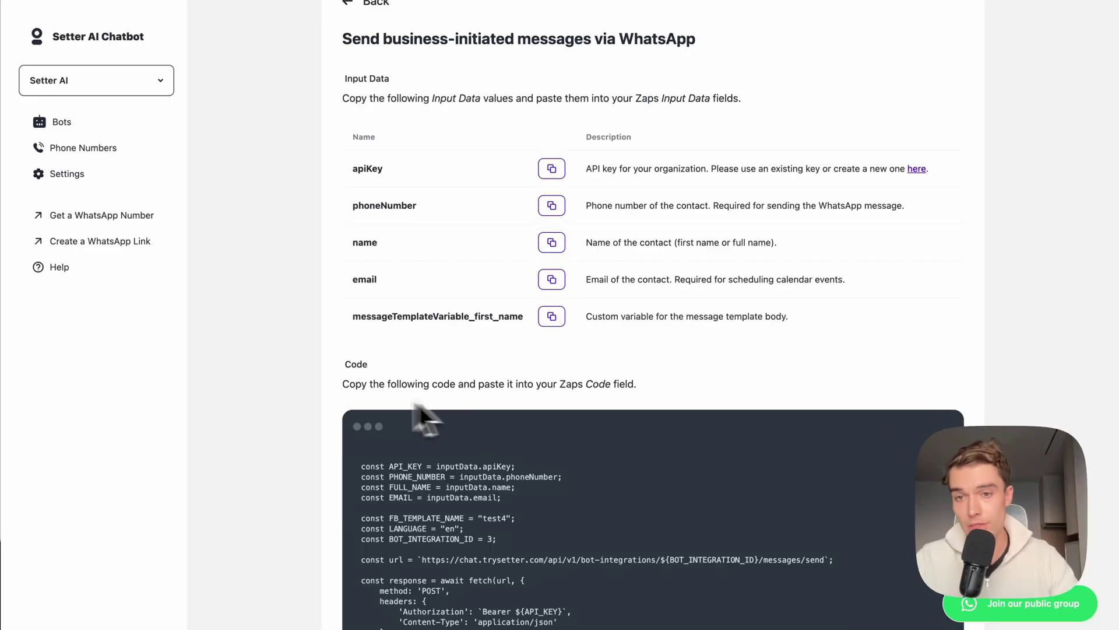
pyautogui.scroll(-3, 319, 411)
pyautogui.scroll(-5, 551, 445)
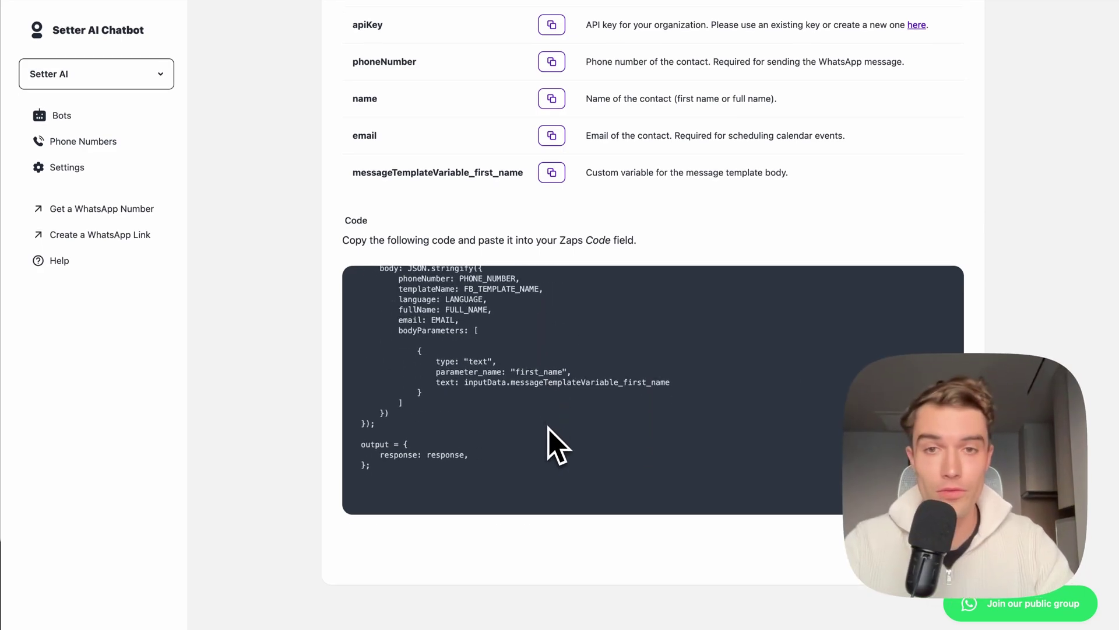
pyautogui.scroll(6, 551, 445)
pyautogui.scroll(5, 554, 446)
pyautogui.scroll(-7, 532, 462)
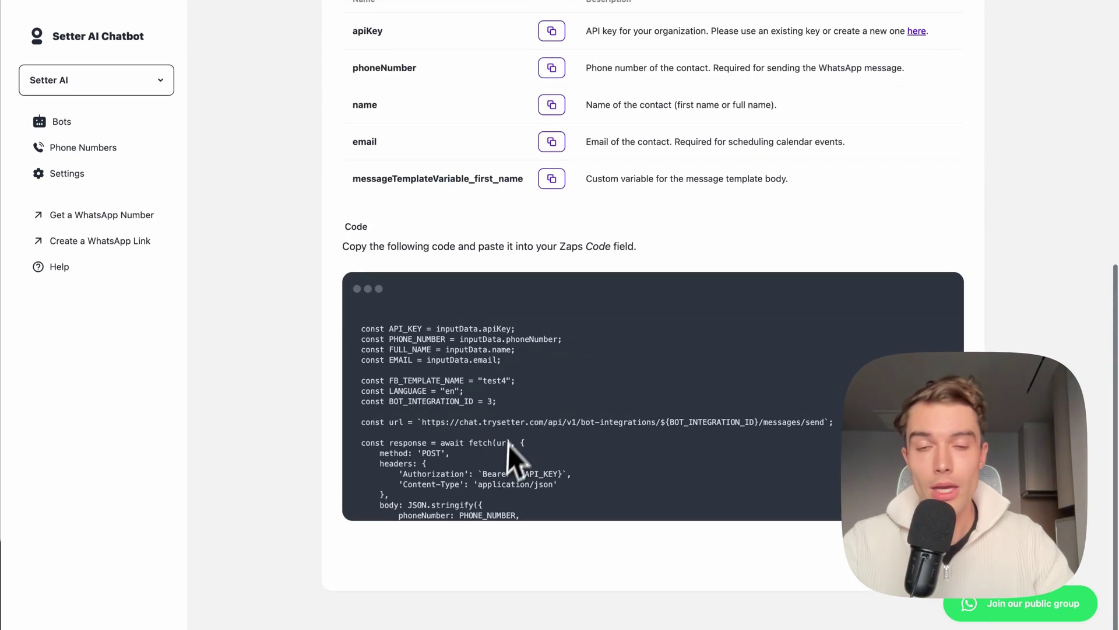
pyautogui.scroll(1, 642, 315)
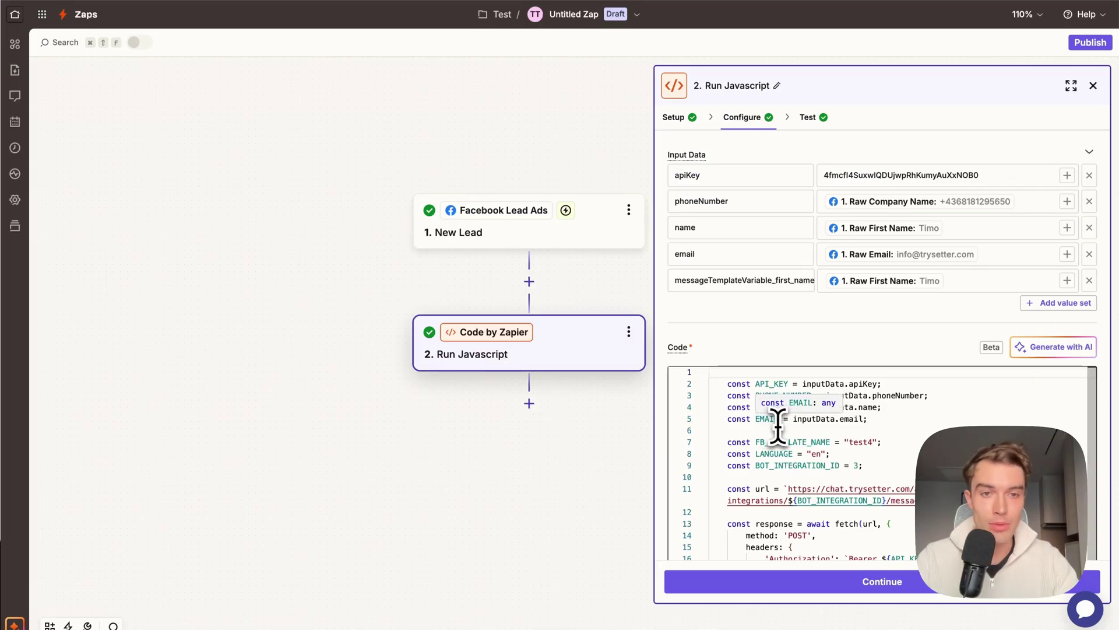
# Replace the existing JavaScript with the pasted Setter AI WhatsApp-sending script
pyautogui.press('super+a')
pyautogui.press('super+v')
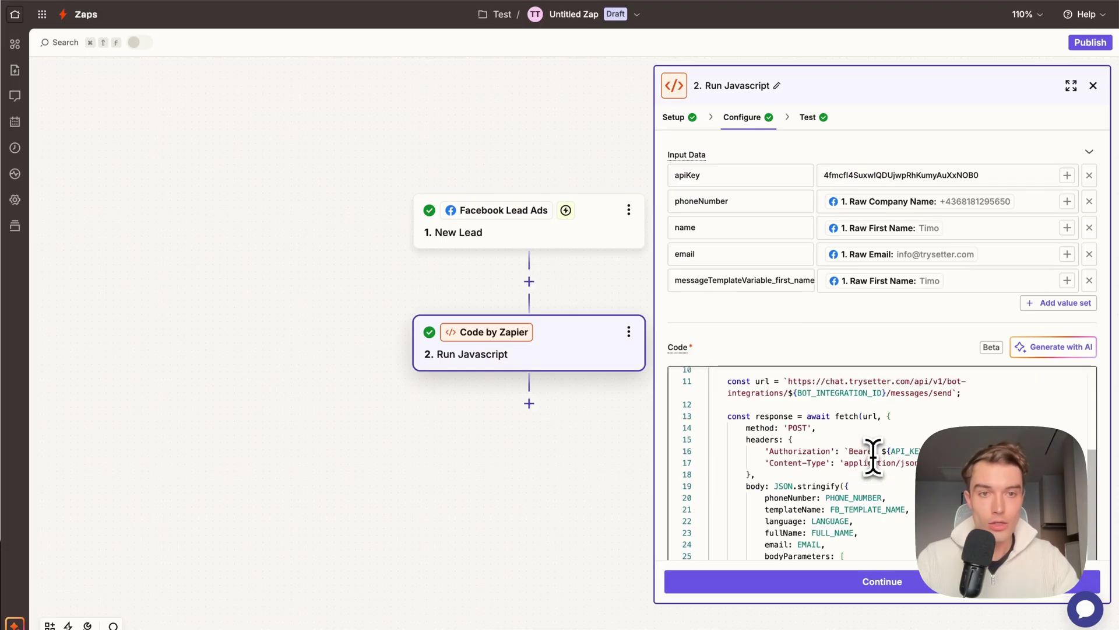
pyautogui.scroll(5, 780, 430)
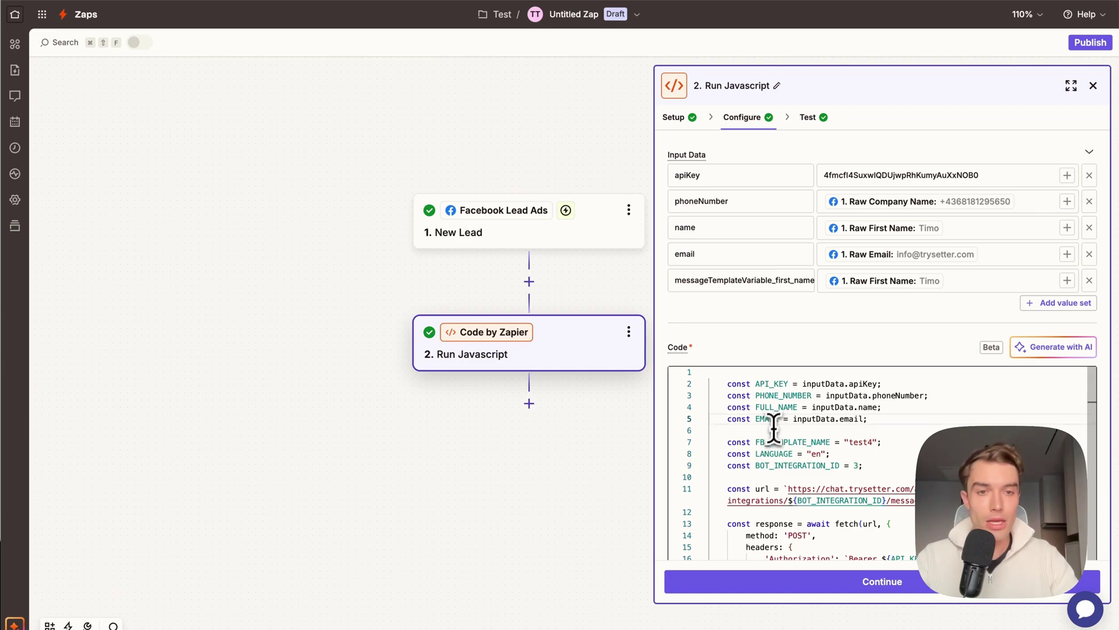
pyautogui.press('super+a')
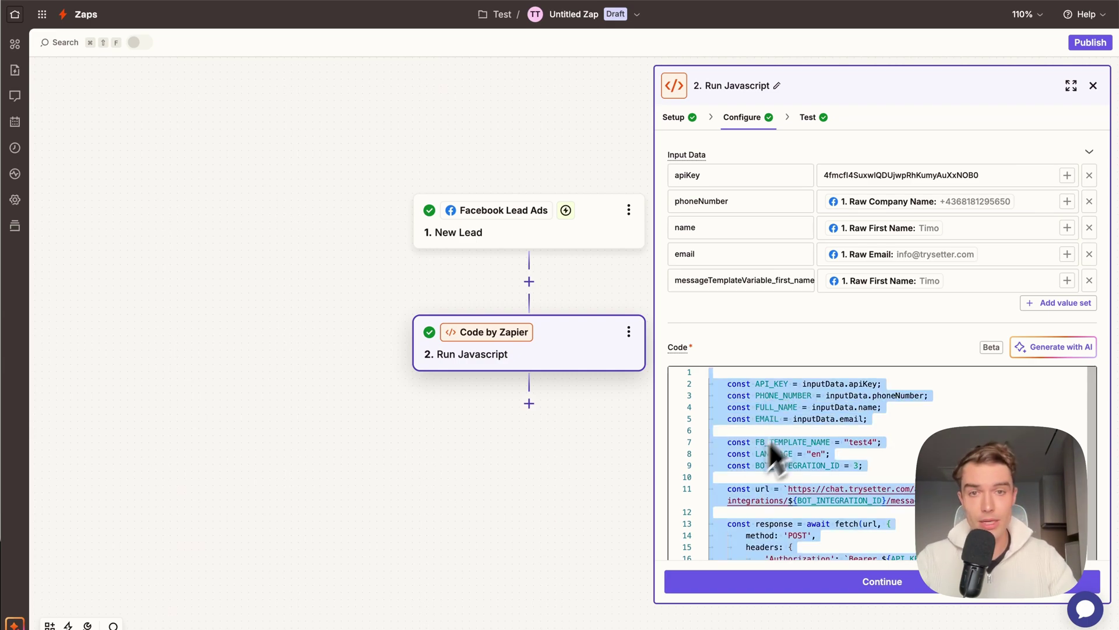
pyautogui.press('BackSpace')
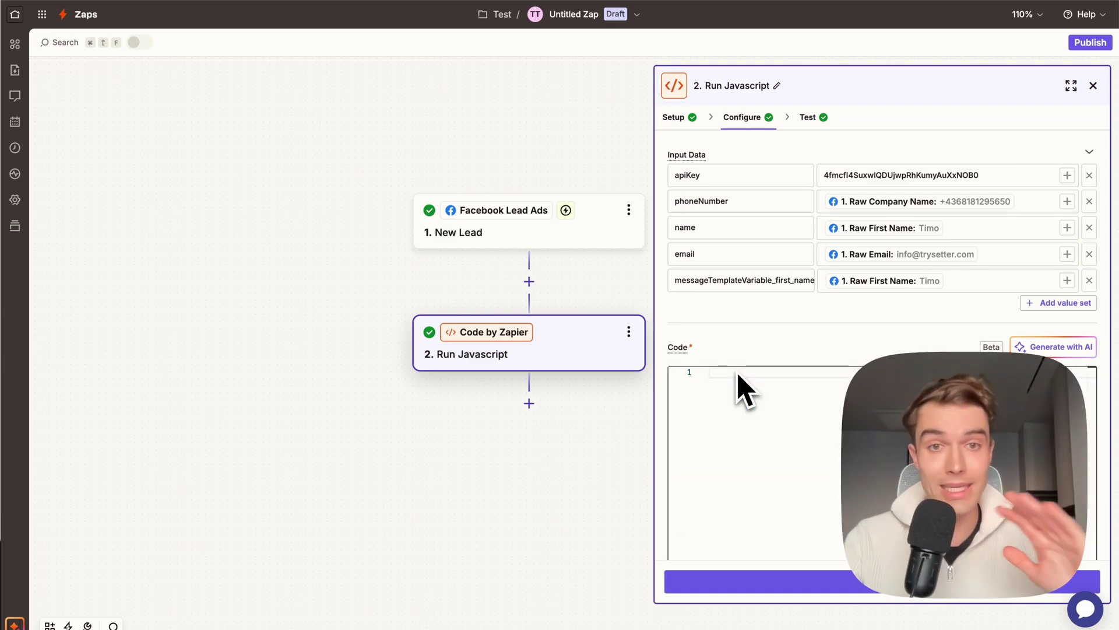
pyautogui.press('super+v')
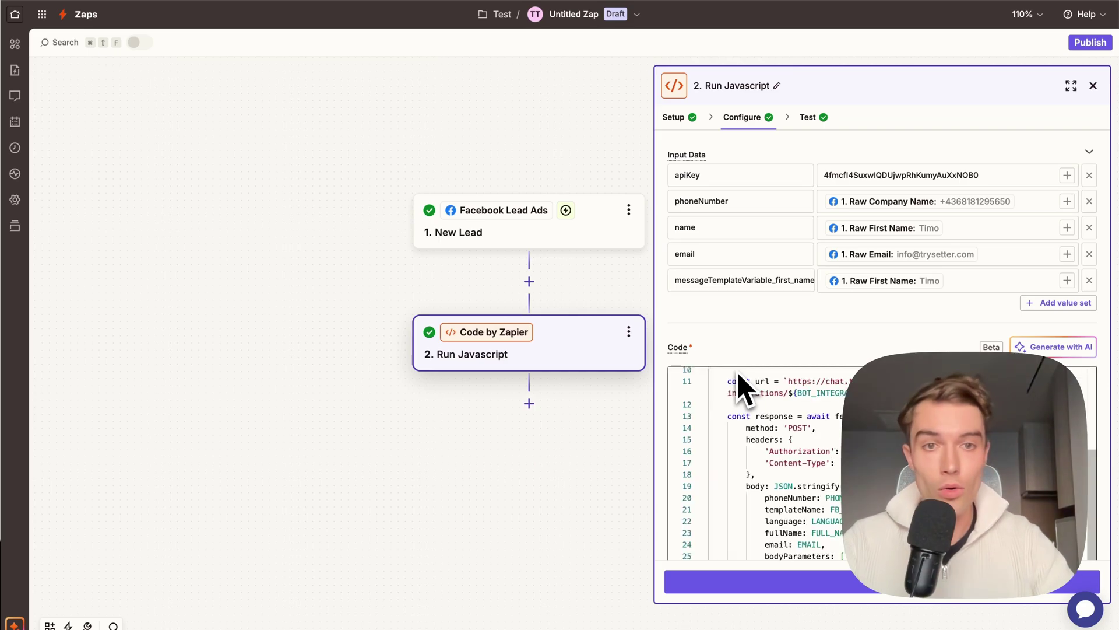
pyautogui.scroll(2, 758, 420)
pyautogui.scroll(3, 773, 450)
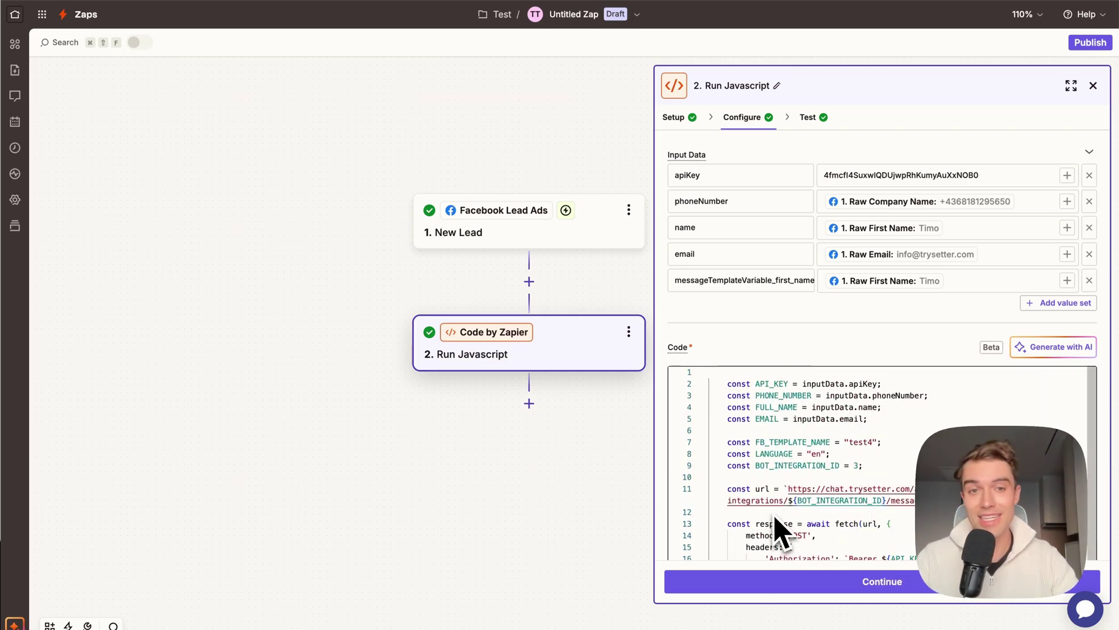
pyautogui.scroll(-1, 692, 230)
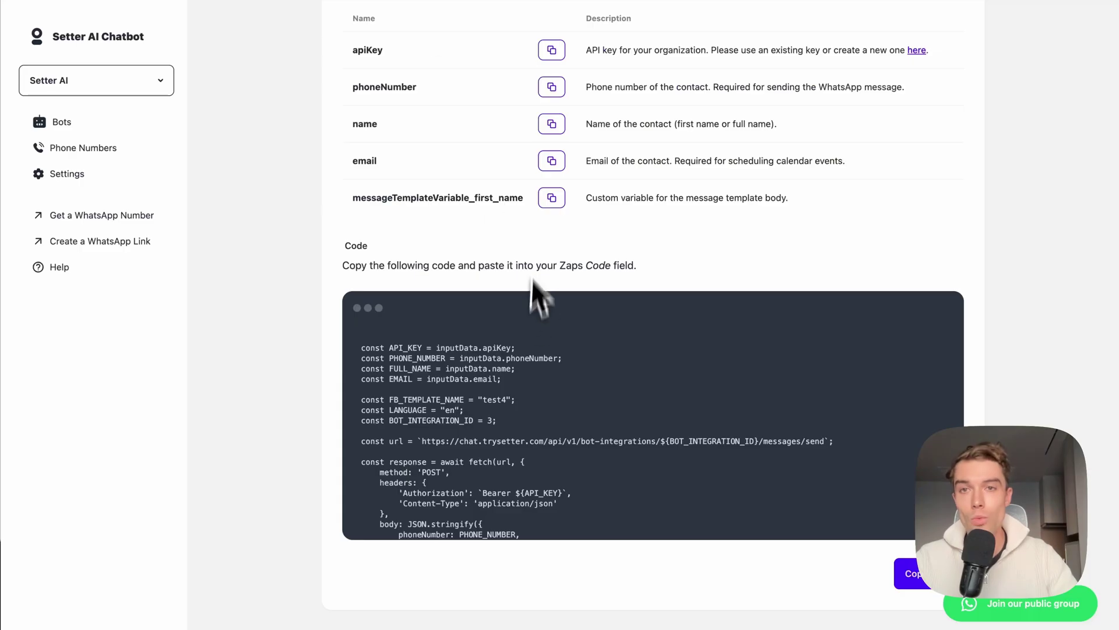
pyautogui.scroll(2, 533, 280)
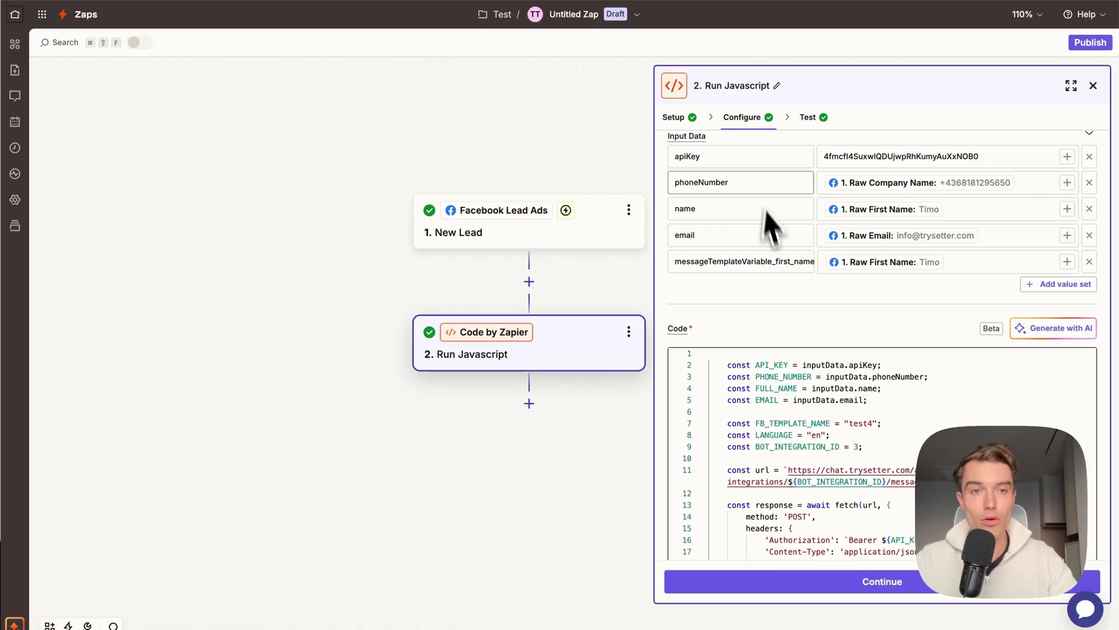
pyautogui.scroll(1, 768, 216)
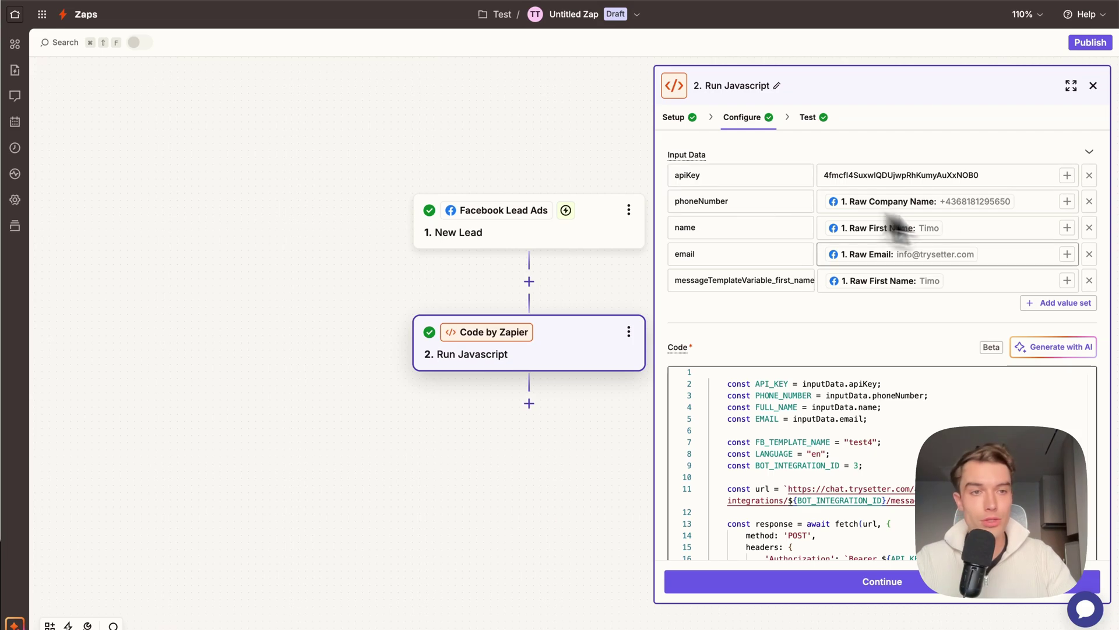
# Add new input value sets and delete the old phoneNumber, name, email and first_name mapping rows
pyautogui.click(1049, 303)
pyautogui.click(1052, 329)
pyautogui.scroll(-3, 1014, 326)
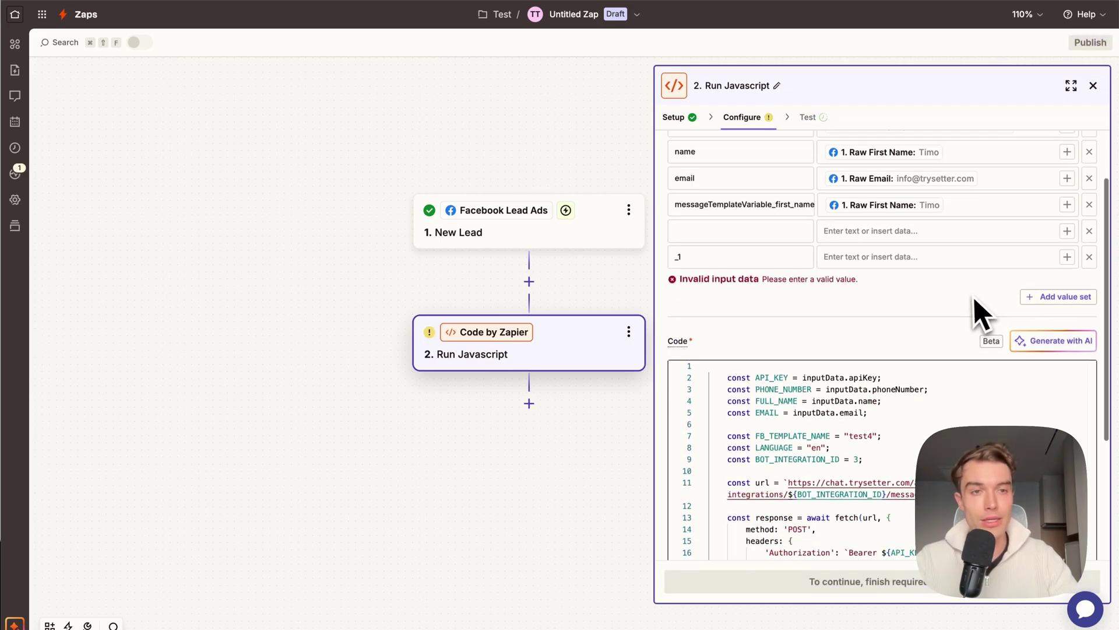
pyautogui.click(1053, 296)
pyautogui.scroll(-2, 1020, 312)
pyautogui.click(1049, 295)
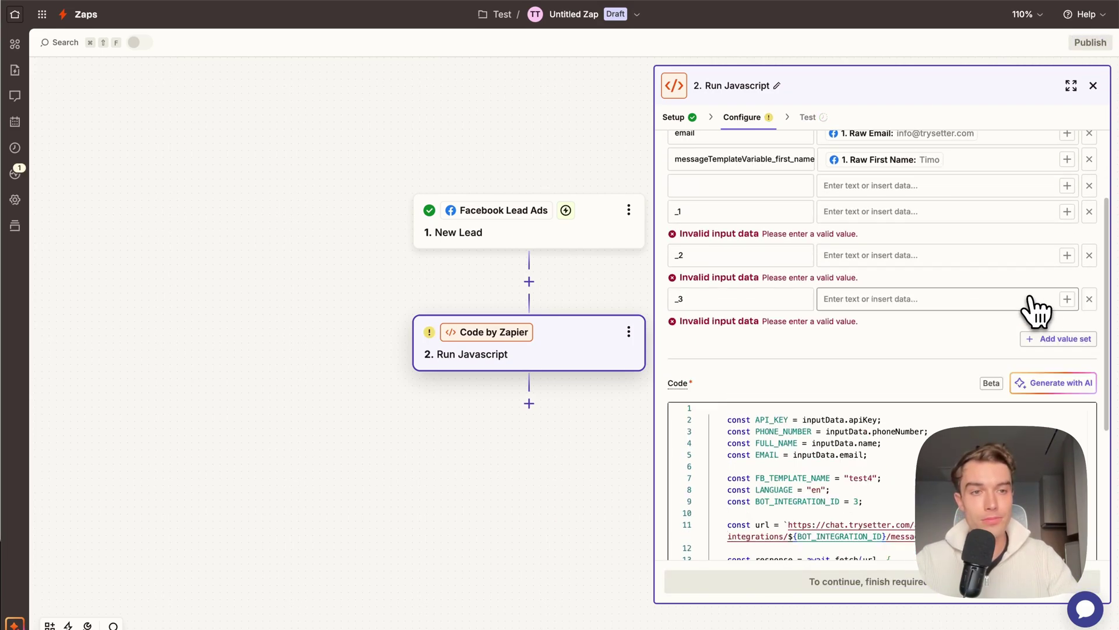
pyautogui.click(1062, 337)
pyautogui.scroll(3, 999, 275)
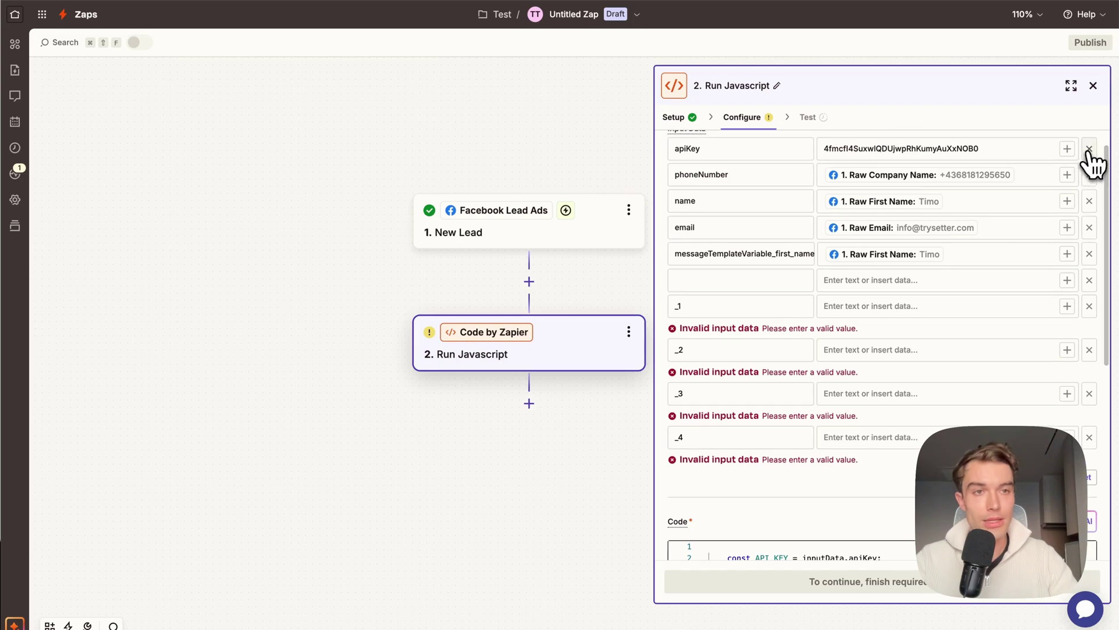
pyautogui.click(1089, 149)
pyautogui.click(1089, 149)
pyautogui.click(1089, 149)
pyautogui.click(1089, 149)
pyautogui.scroll(1, 1083, 157)
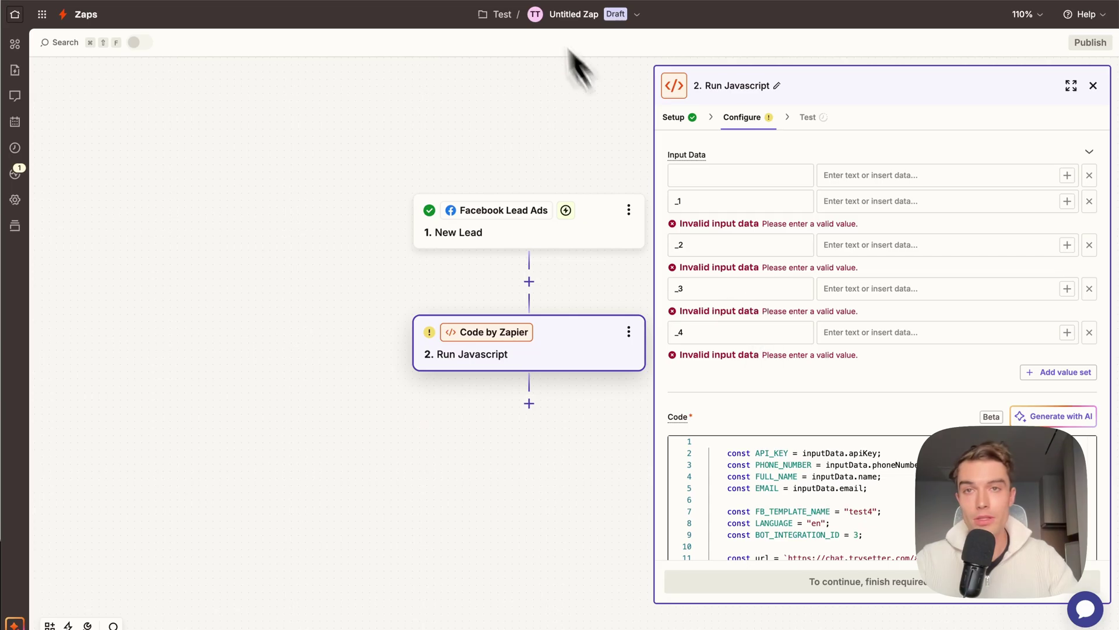
# Name the first two input keys phoneNumber and name, copied from the Setter AI docs
pyautogui.hotkey('ctrl', 'Tab')
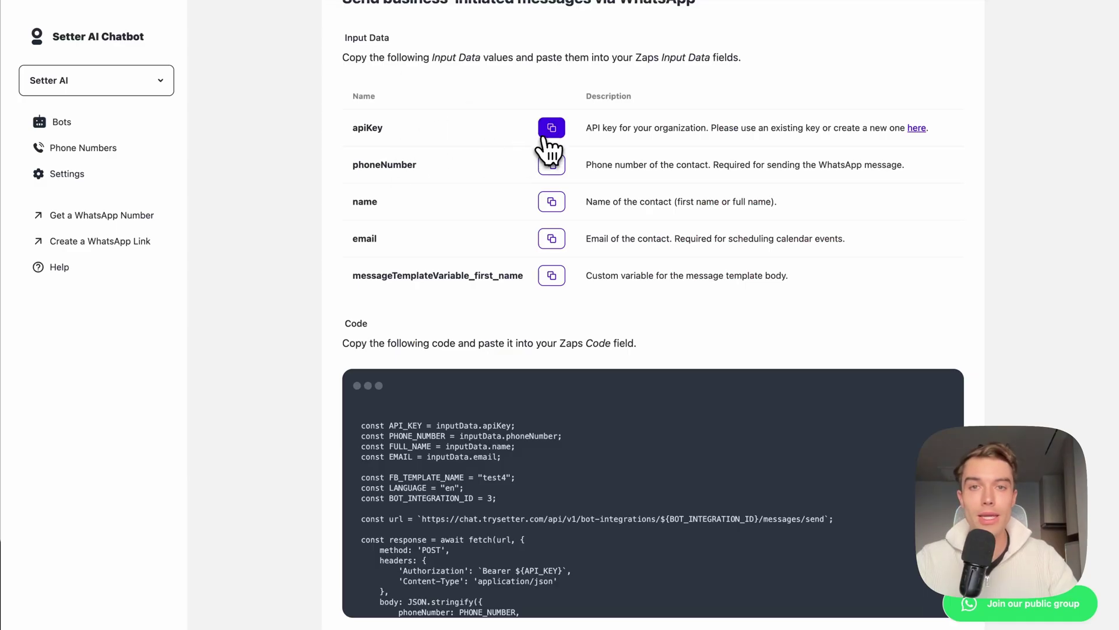
pyautogui.hotkey('ctrl', 'Tab')
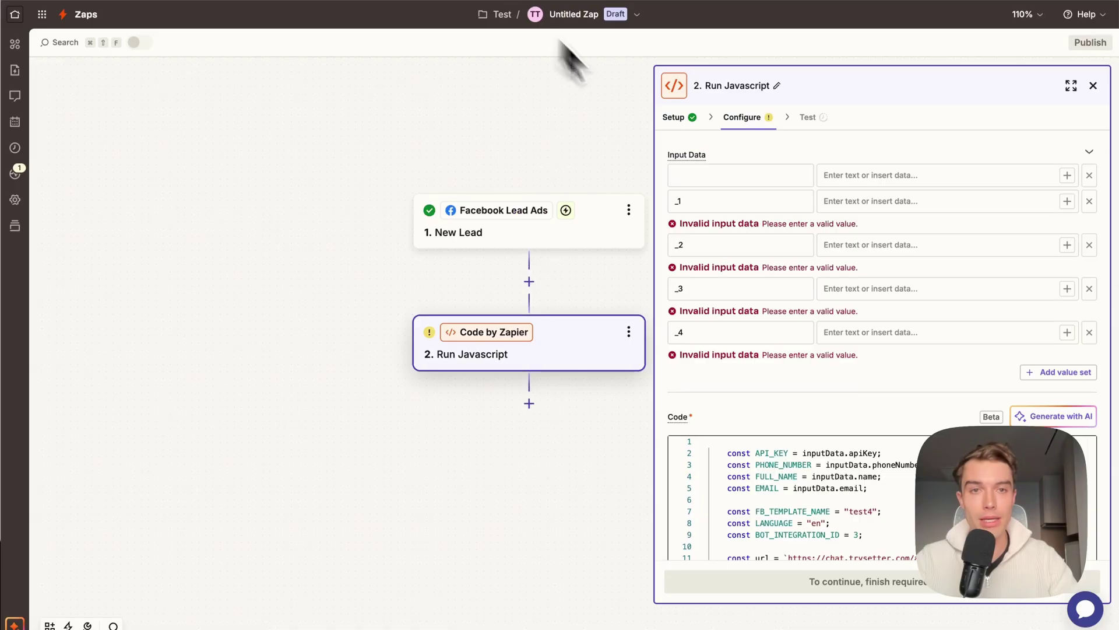
pyautogui.hotkey('ctrl', 'Tab')
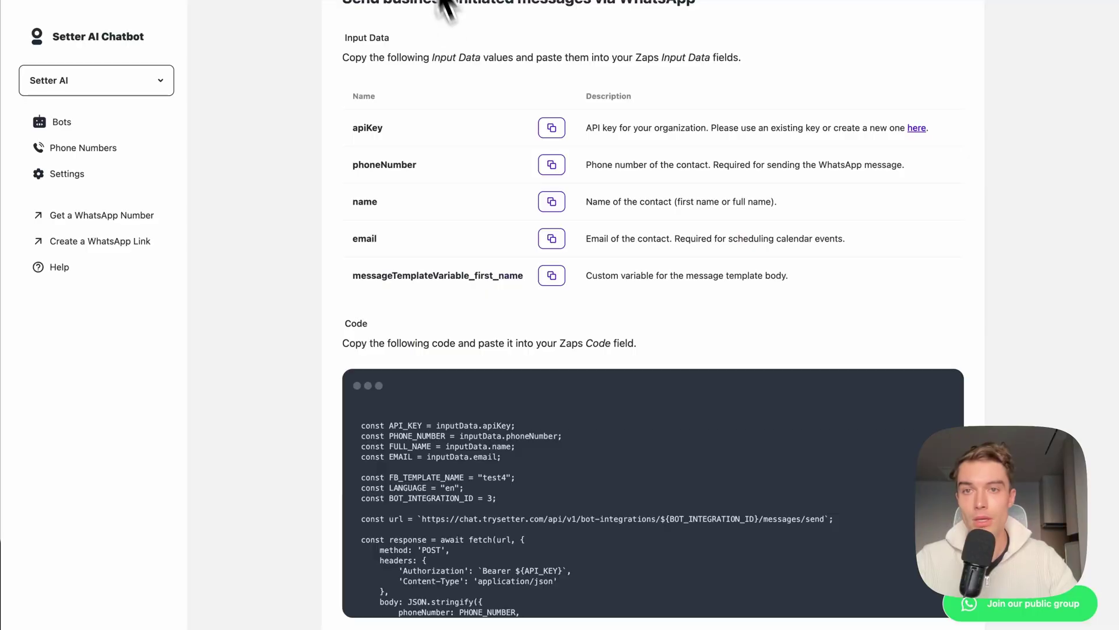
pyautogui.click(551, 164)
pyautogui.hotkey('ctrl', 'Tab')
pyautogui.click(719, 225)
pyautogui.hotkey('ctrl', 'a')
pyautogui.hotkey('ctrl', 'v')
pyautogui.hotkey('ctrl', 'Tab')
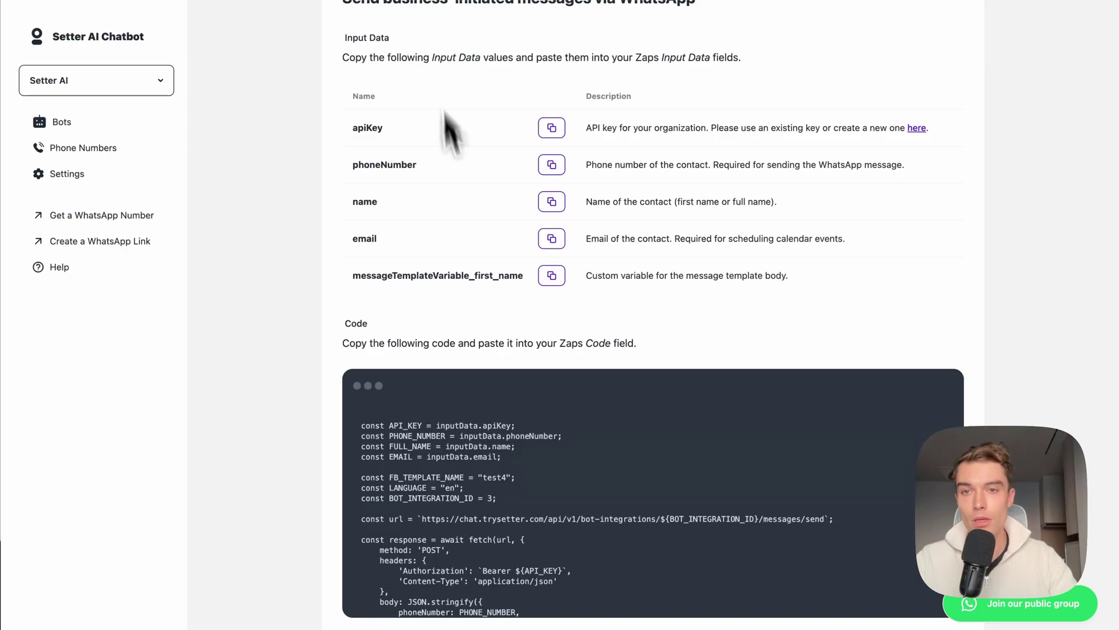
pyautogui.click(551, 202)
pyautogui.hotkey('ctrl', 'Tab')
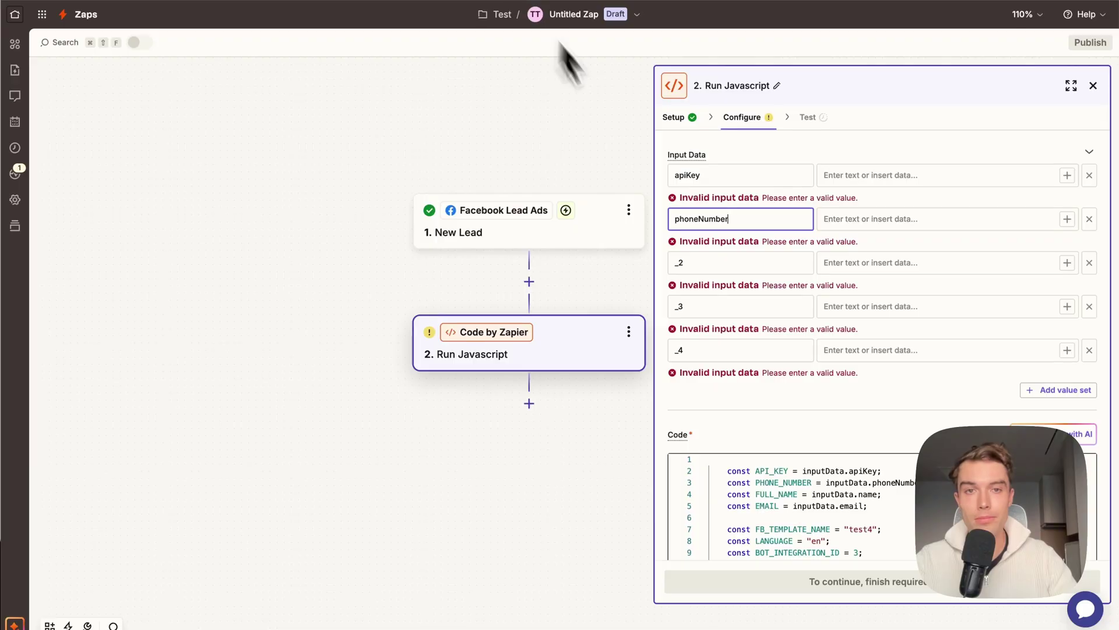
pyautogui.click(677, 262)
pyautogui.hotkey('ctrl', 'a')
pyautogui.hotkey('ctrl', 'v')
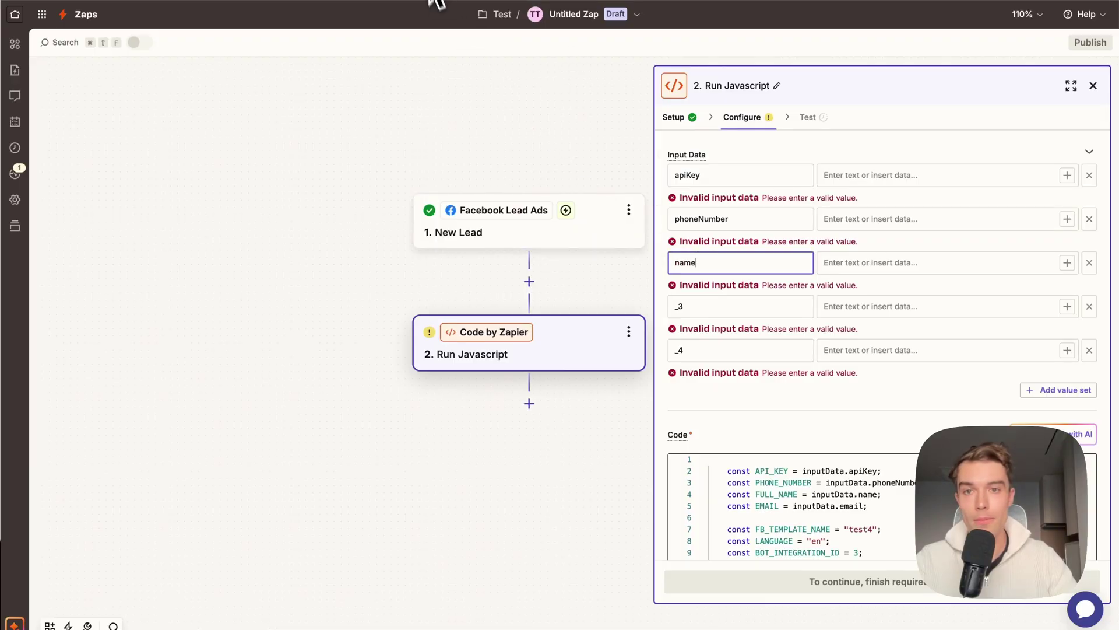
# Name the next input keys email and messageTemplateVariable_first_name, copied from the Setter AI docs
pyautogui.hotkey('ctrl', 'Tab')
pyautogui.click(551, 238)
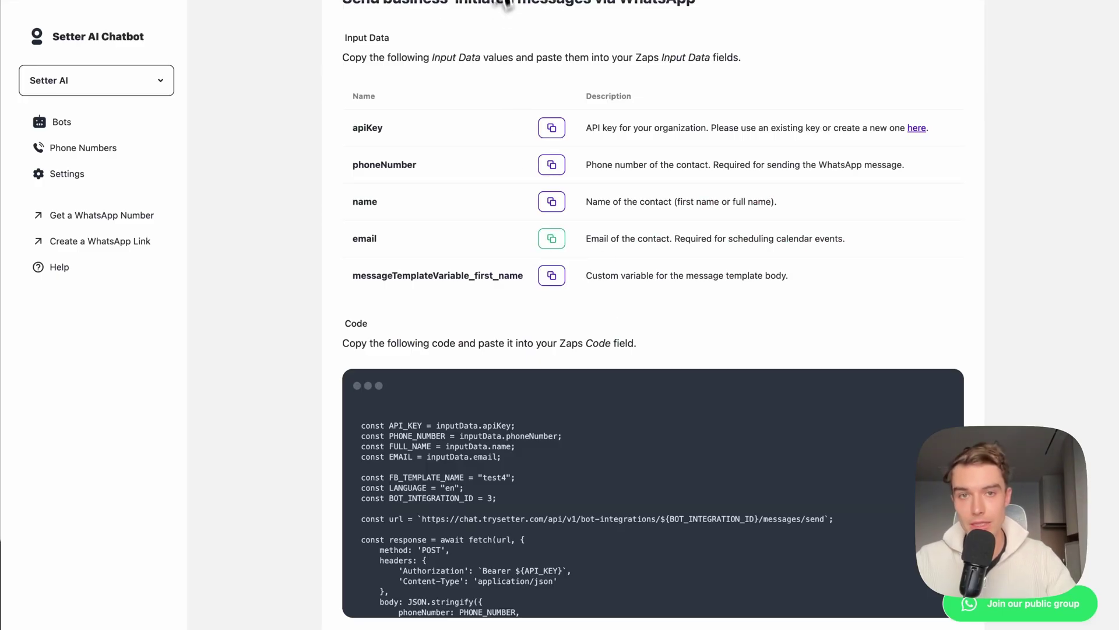
pyautogui.hotkey('ctrl', 'Tab')
pyautogui.click(698, 306)
pyautogui.hotkey('ctrl', 'a')
pyautogui.hotkey('ctrl', 'v')
pyautogui.hotkey('ctrl', 'Tab')
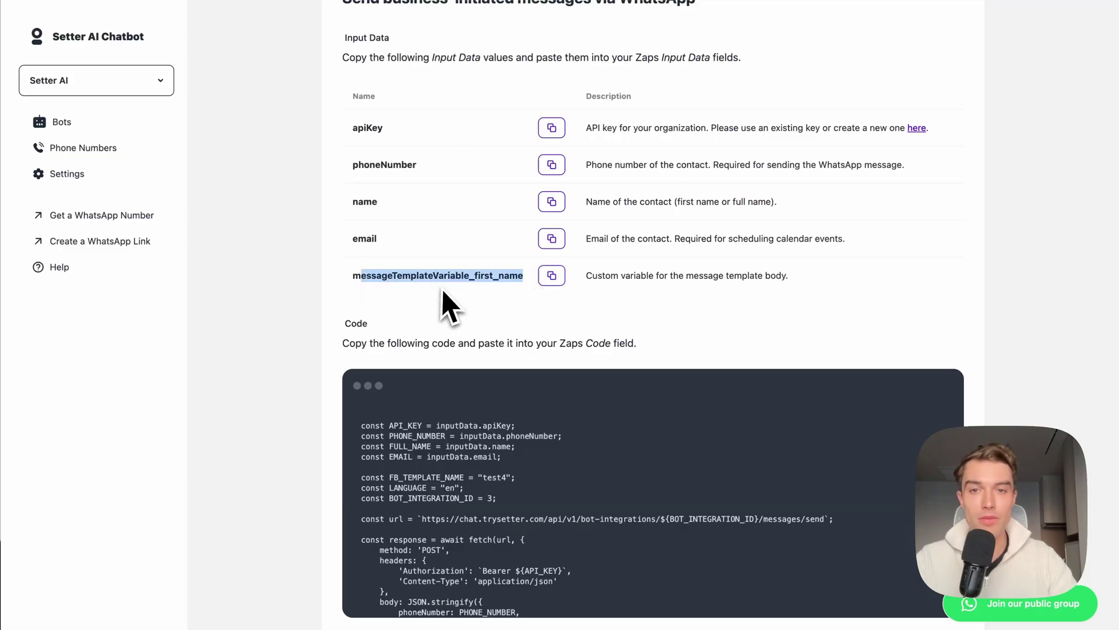
pyautogui.doubleClick(489, 275)
pyautogui.click(399, 211)
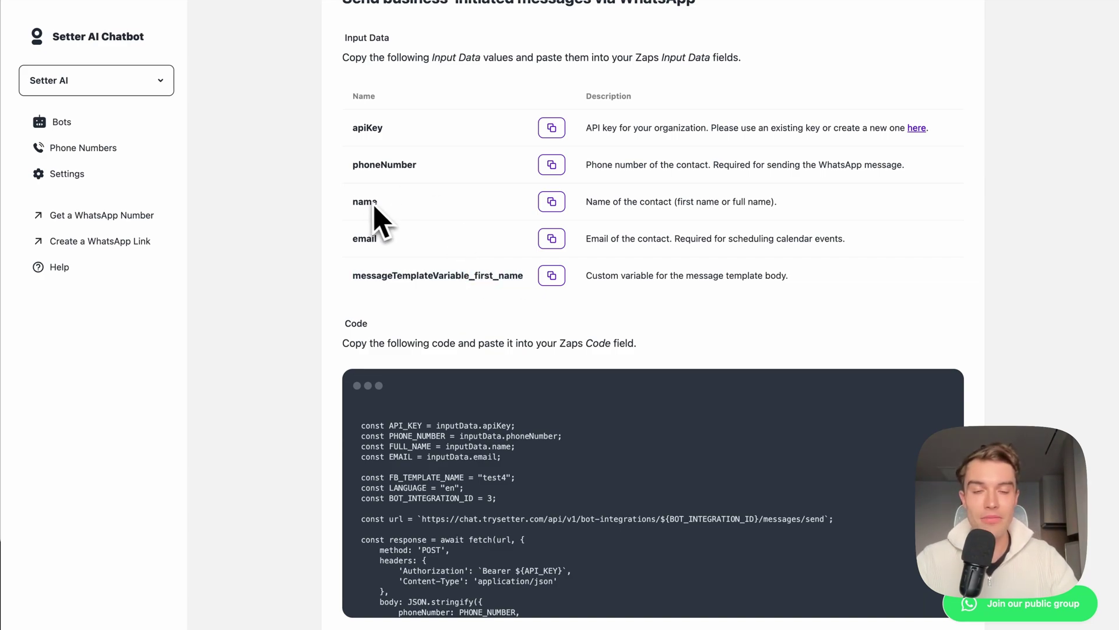
pyautogui.click(552, 275)
pyautogui.hotkey('ctrl', 'Tab')
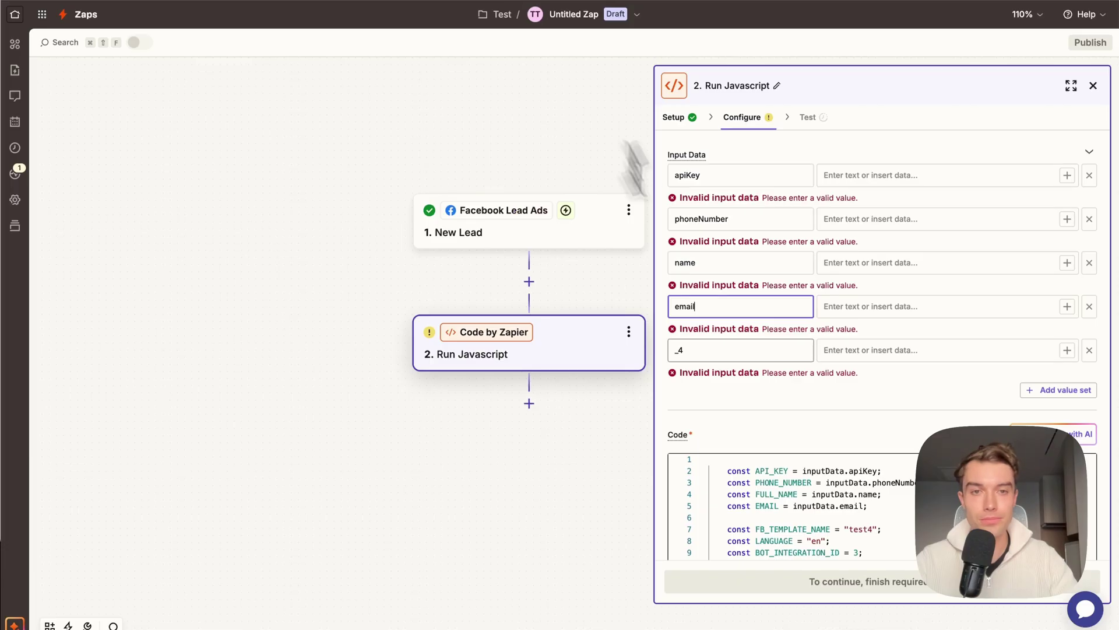
pyautogui.click(714, 350)
pyautogui.click(725, 332)
pyautogui.scroll(-1, 732, 337)
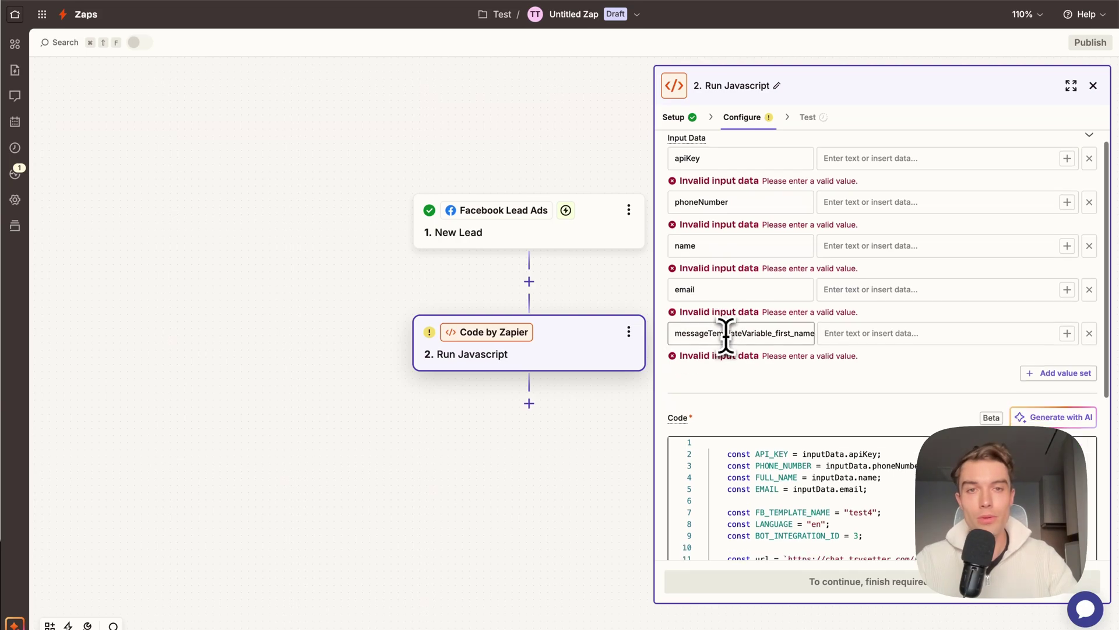
pyautogui.scroll(1, 776, 263)
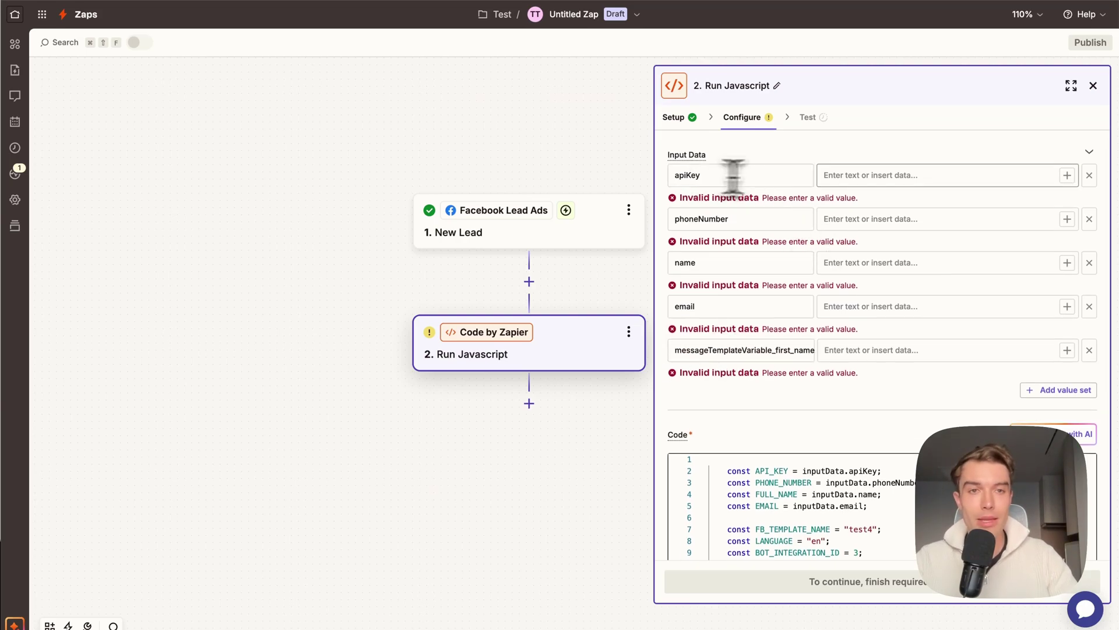
pyautogui.click(425, 1)
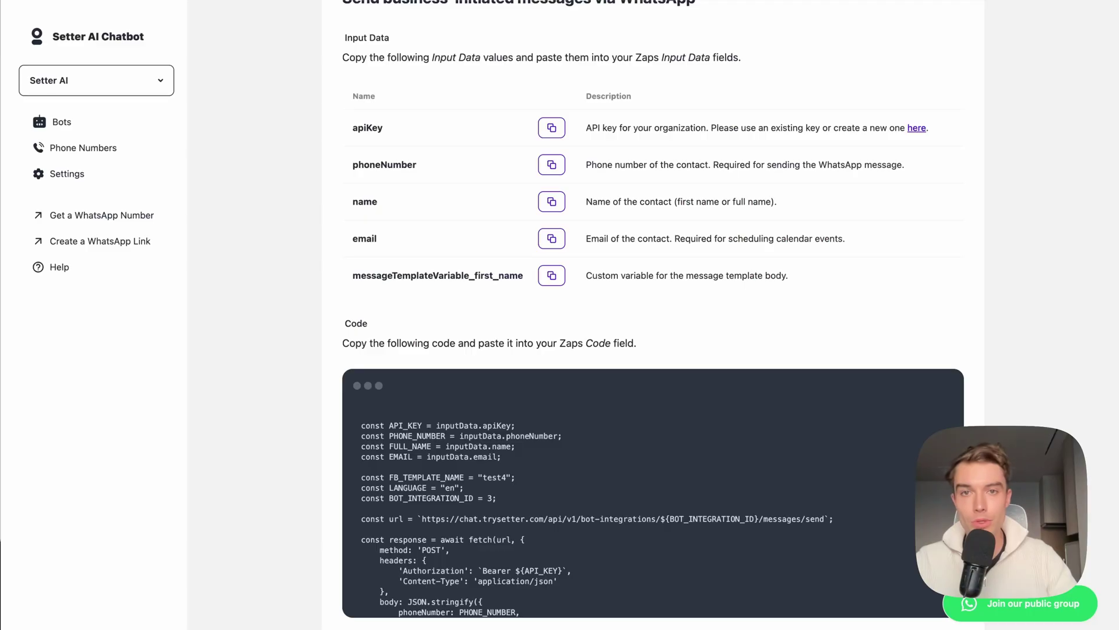
# Open the Setter AI API keys settings page in a new tab
pyautogui.scroll(1, 530, 187)
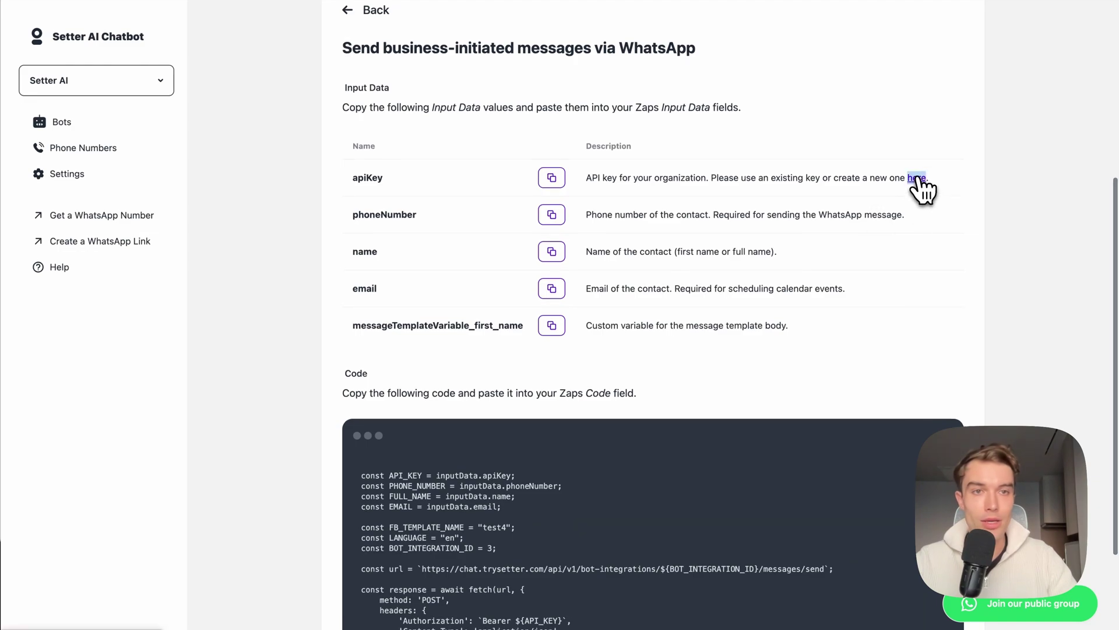
pyautogui.rightClick(920, 178)
pyautogui.click(968, 181)
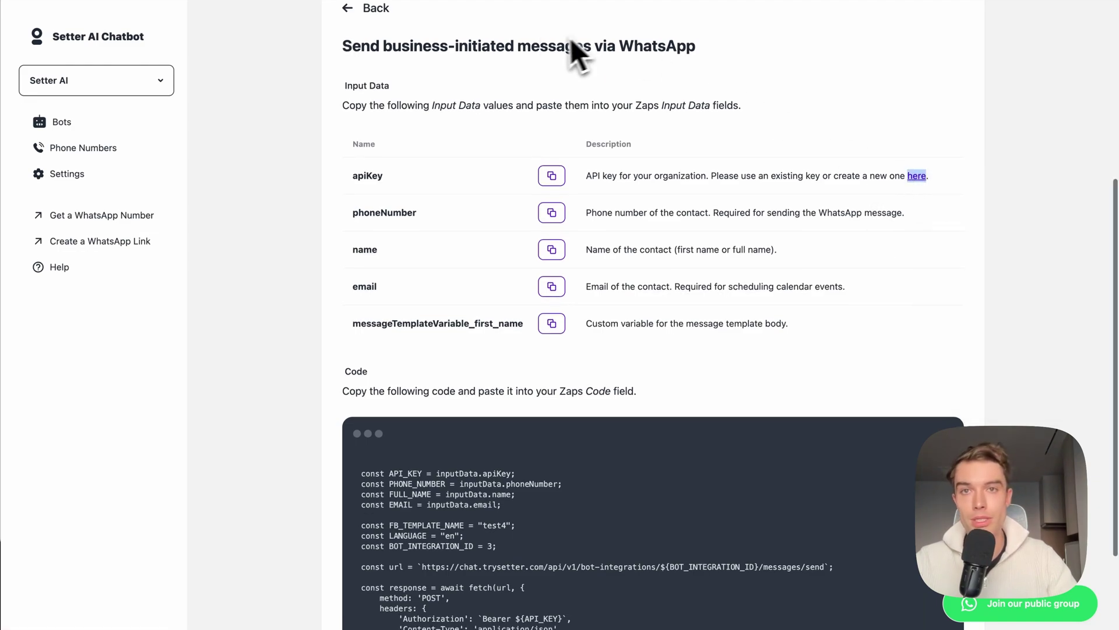
pyautogui.click(455, 3)
# Create the API key Test new 1, copy it, and return to the Zap's apiKey value
pyautogui.click(362, 530)
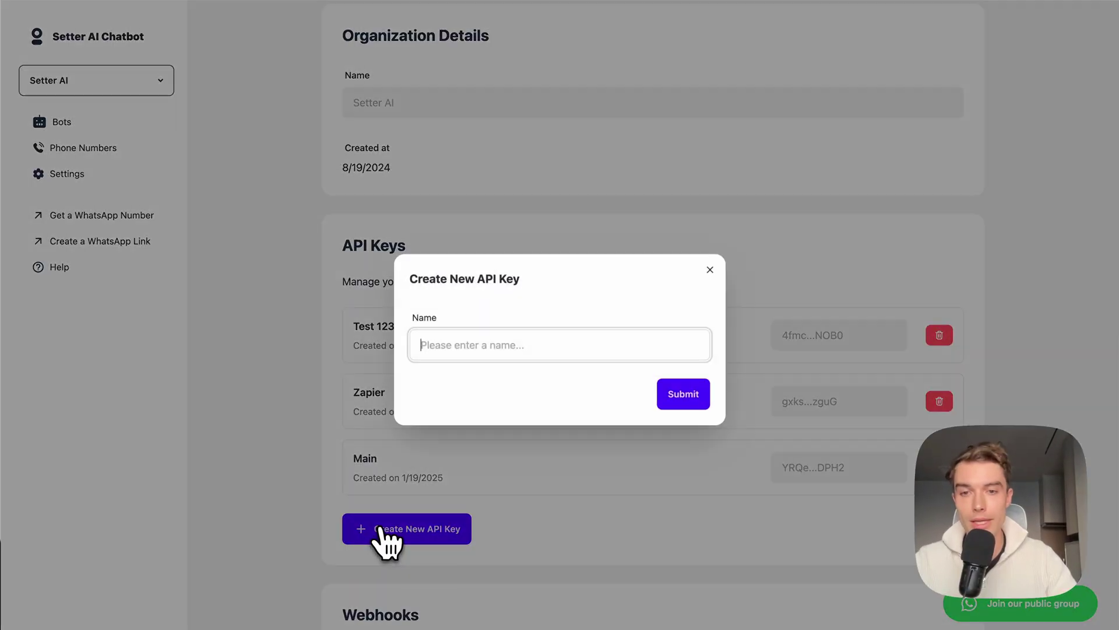
pyautogui.write('TE')
pyautogui.press('BackSpace')
pyautogui.write('est new 1')
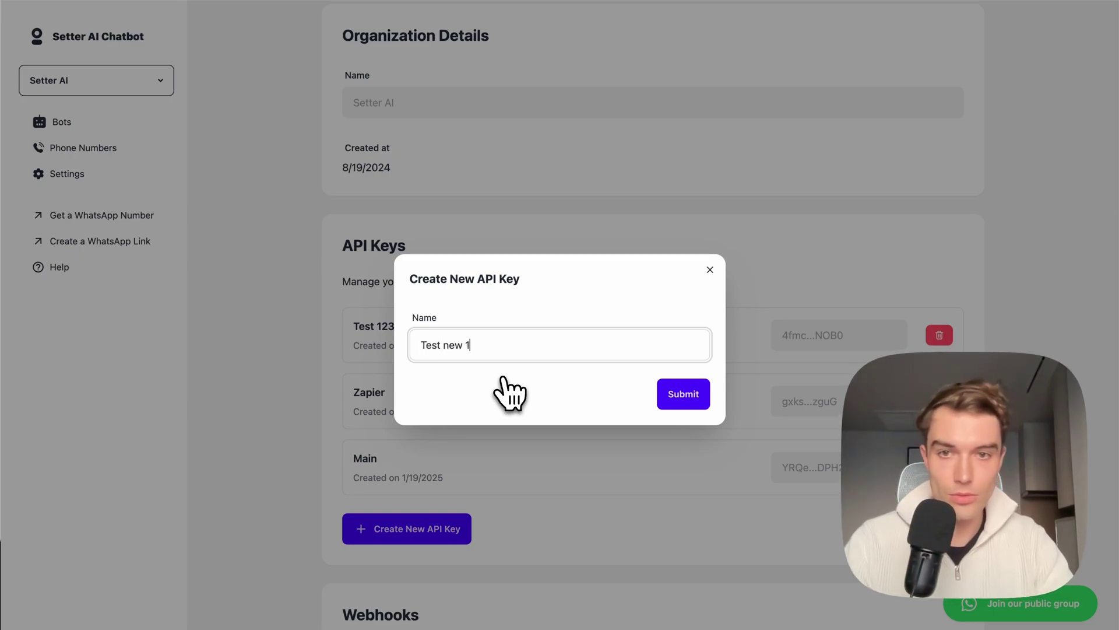
pyautogui.press('Return')
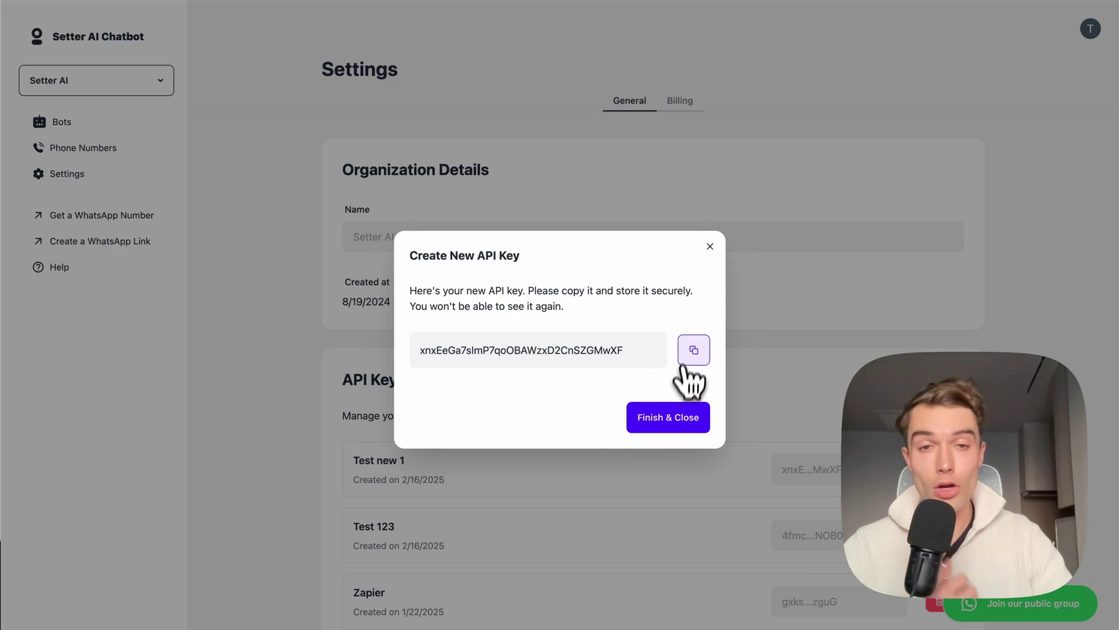
pyautogui.click(695, 348)
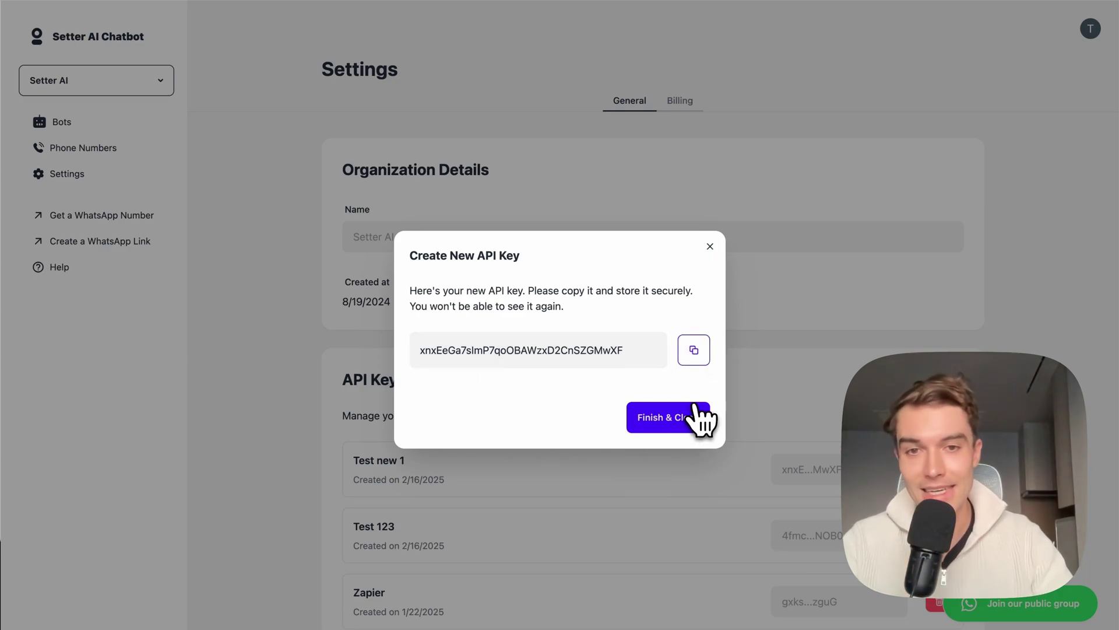
pyautogui.click(694, 350)
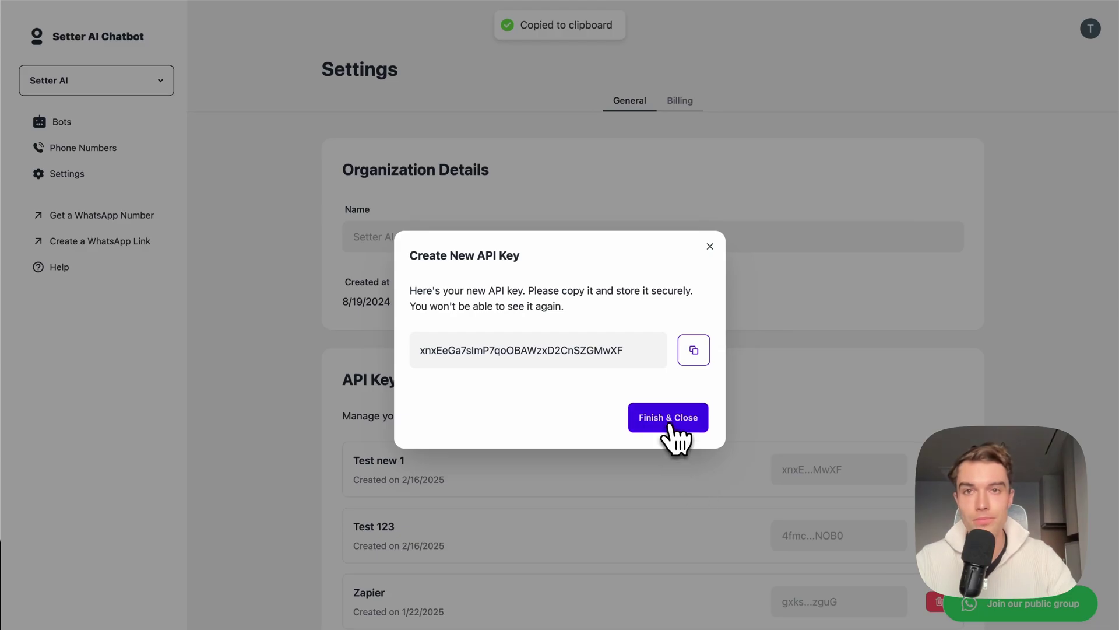
pyautogui.click(672, 425)
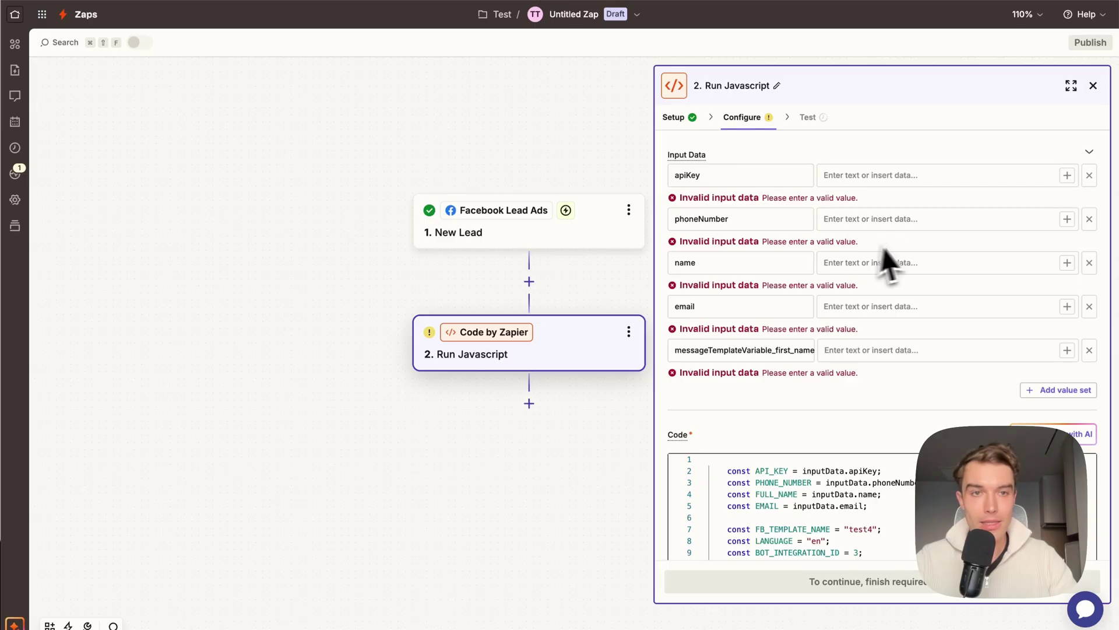
pyautogui.click(882, 175)
# Paste the new key into apiKey and map phoneNumber to the lead's Raw Company Name
pyautogui.press('super+v')
pyautogui.click(842, 151)
pyautogui.scroll(-1, 799, 255)
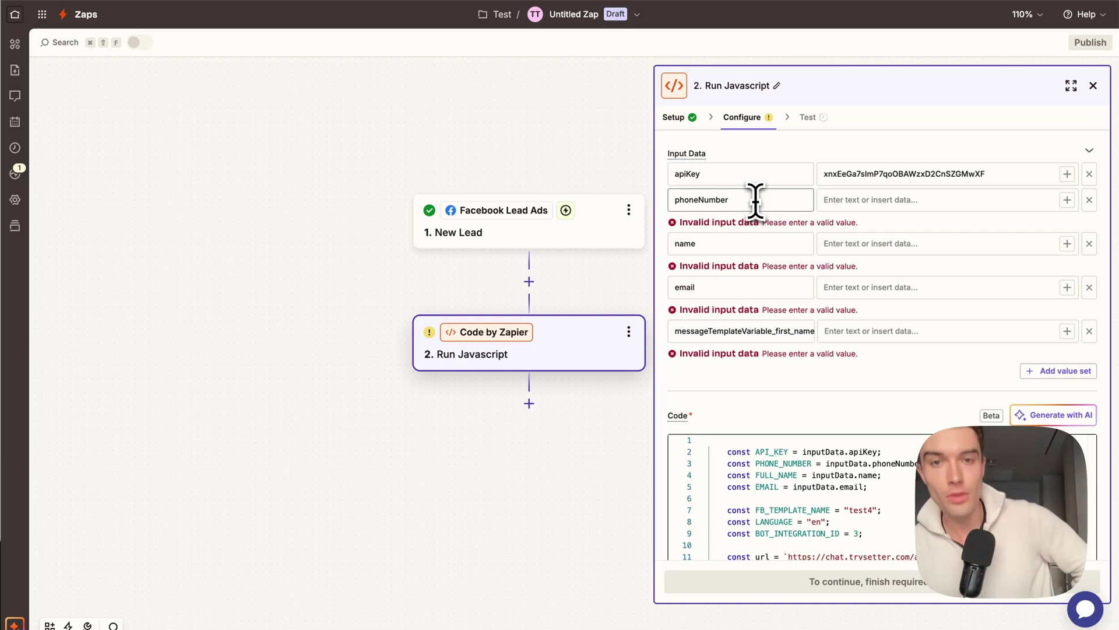
pyautogui.click(858, 200)
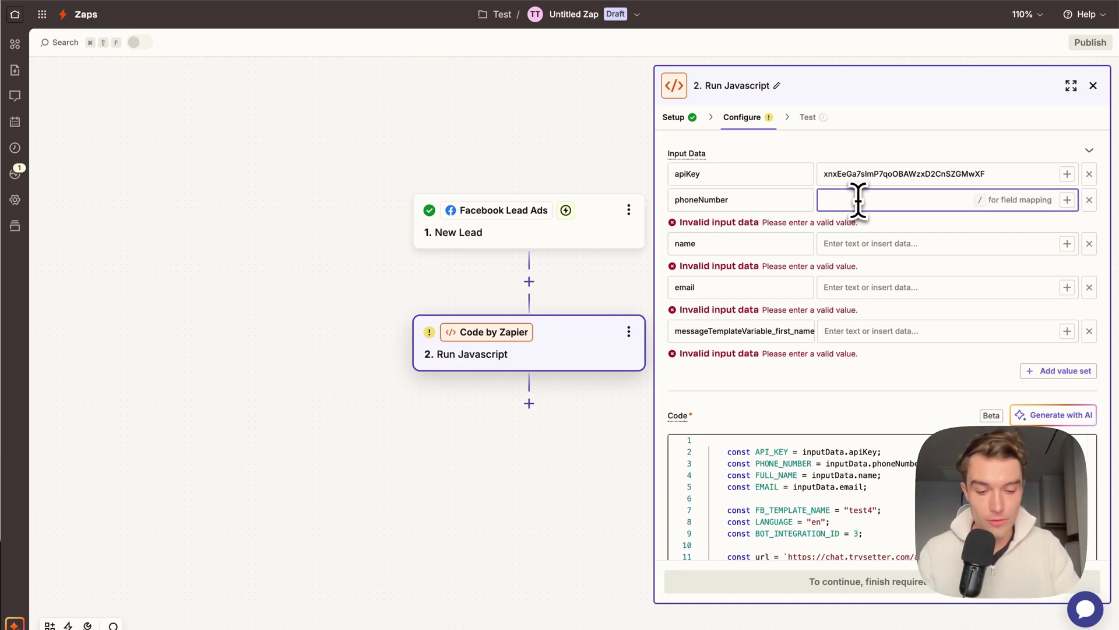
pyautogui.write('/')
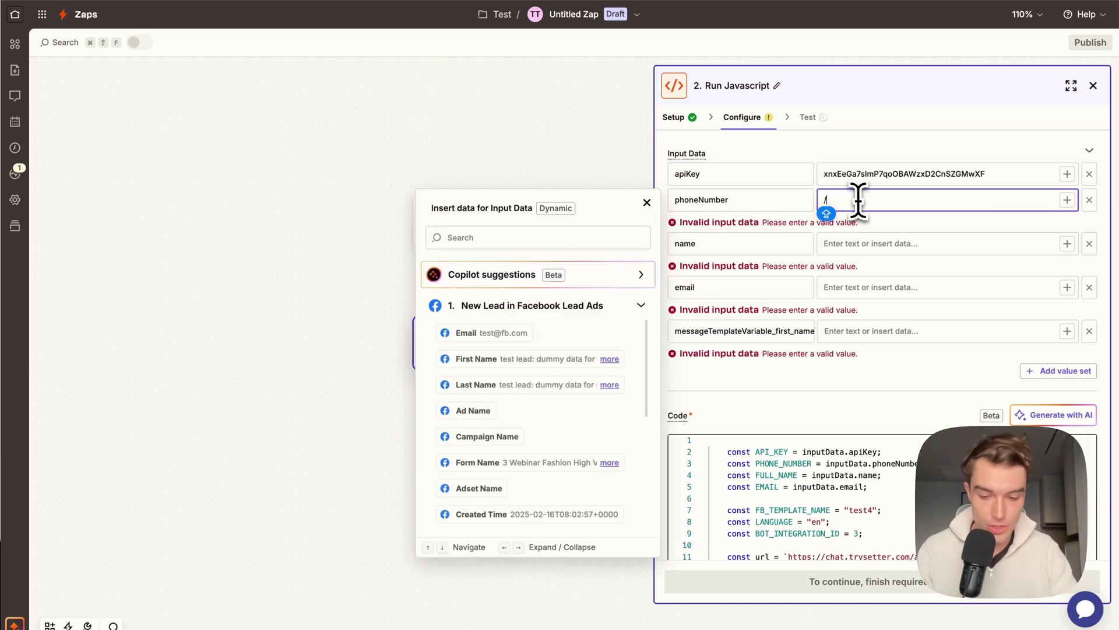
pyautogui.click(559, 237)
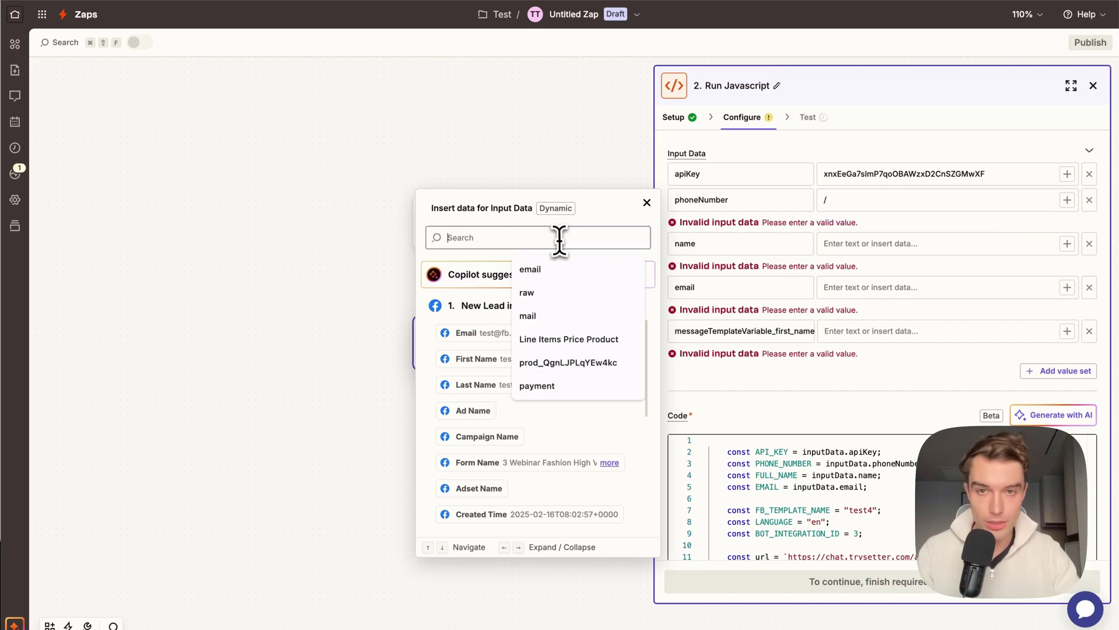
pyautogui.write('RAW')
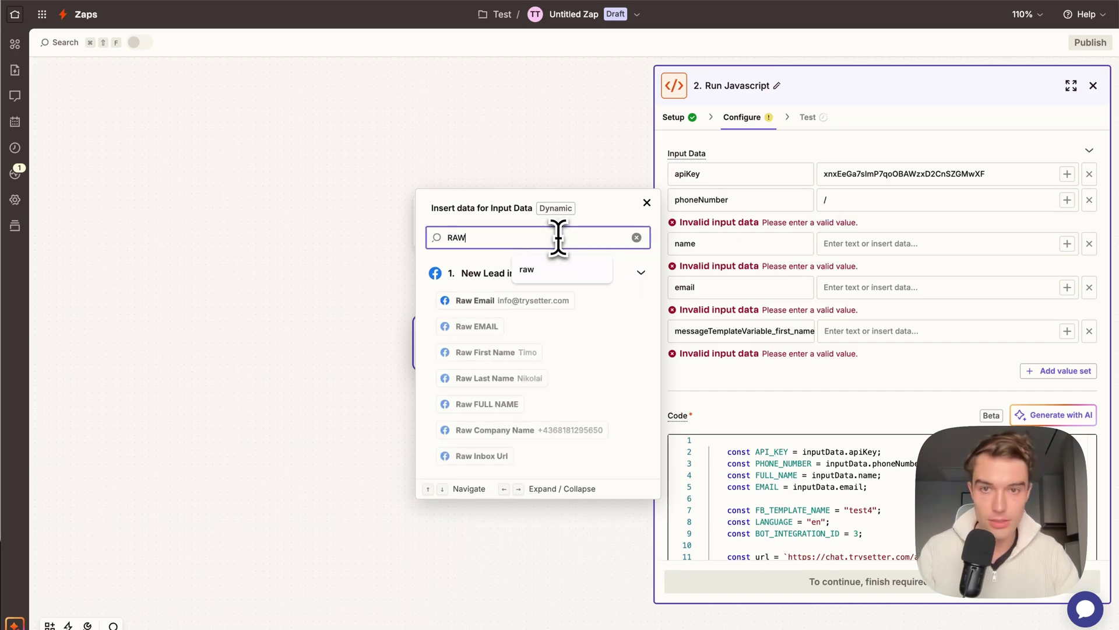
pyautogui.click(534, 434)
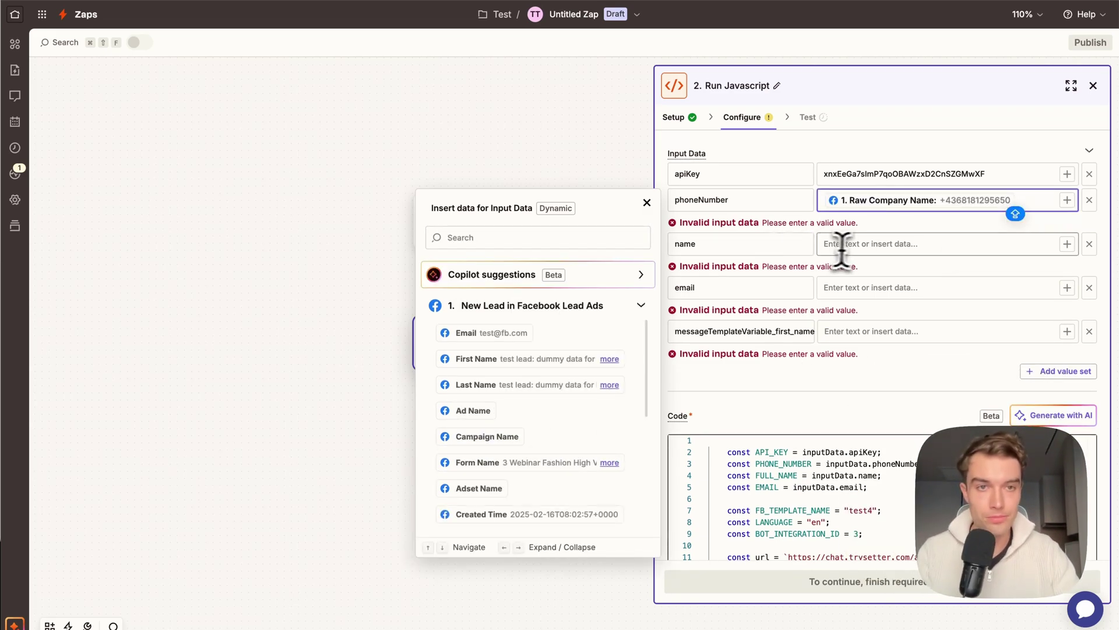
# Map the name input to the lead's Raw First Name
pyautogui.click(860, 245)
pyautogui.write('/')
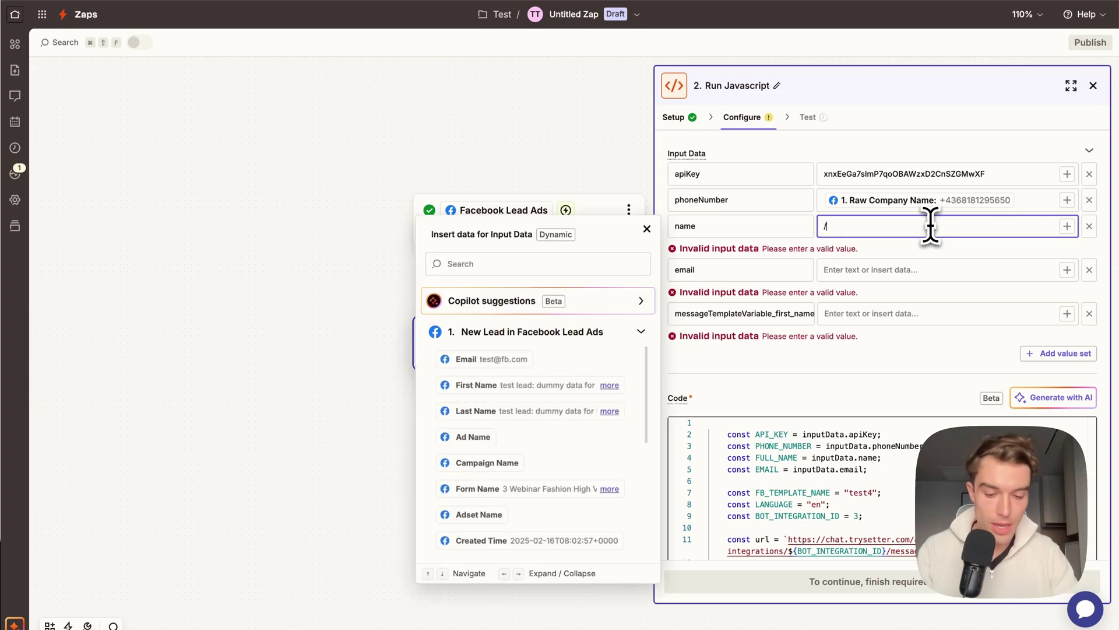
pyautogui.write('RAW')
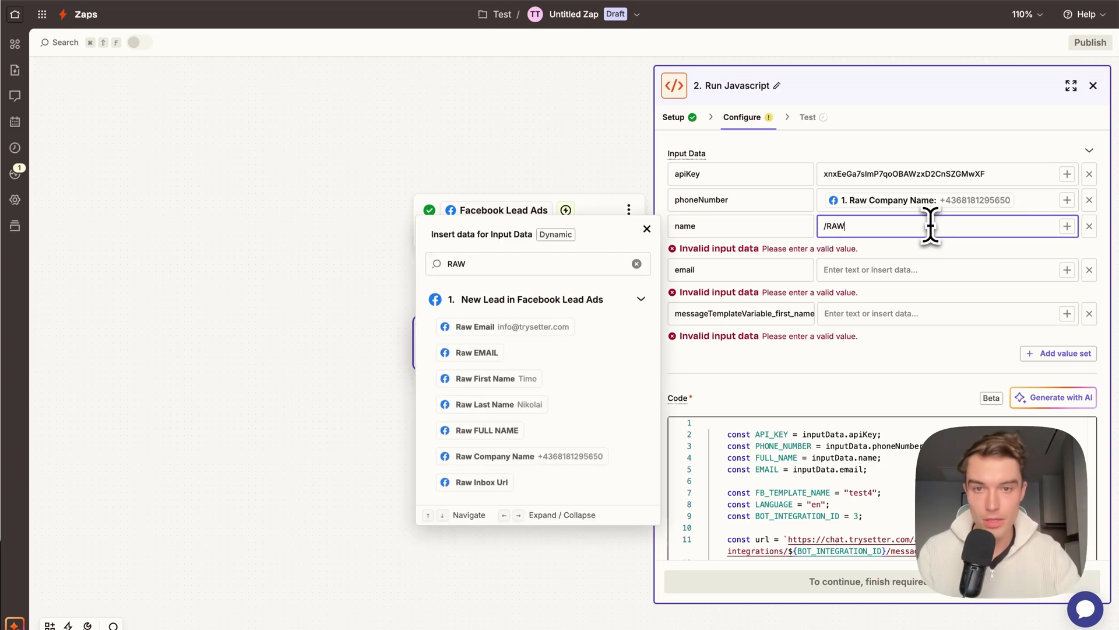
pyautogui.click(529, 391)
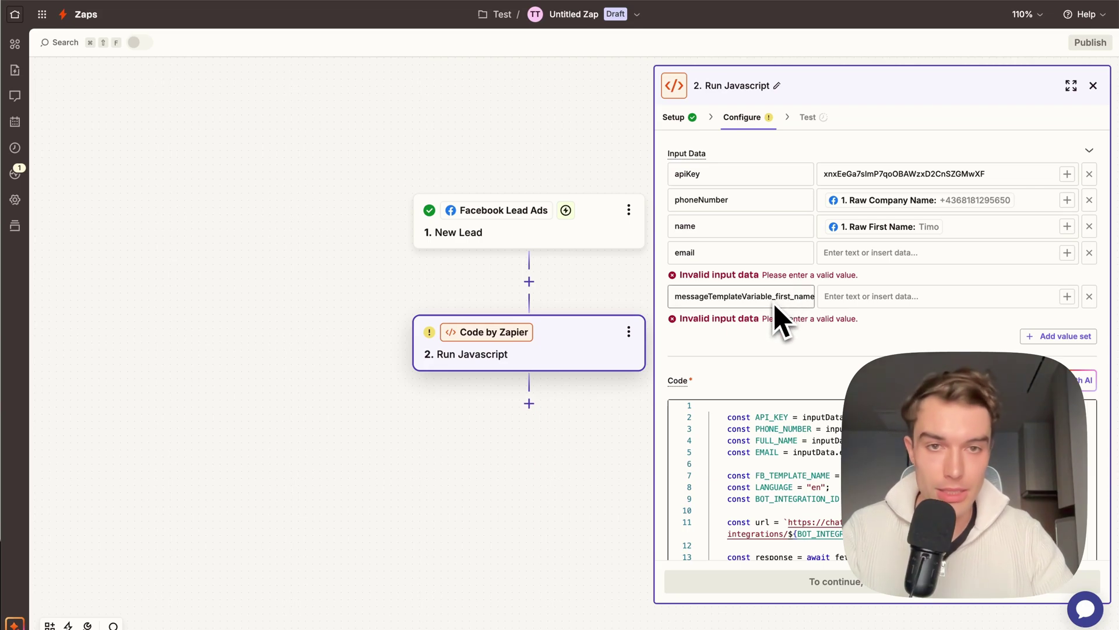
# Map messageTemplateVariable_first_name to Raw First Name and email to Raw Email
pyautogui.moveTo(650, 268); pyautogui.dragTo(617, 268)
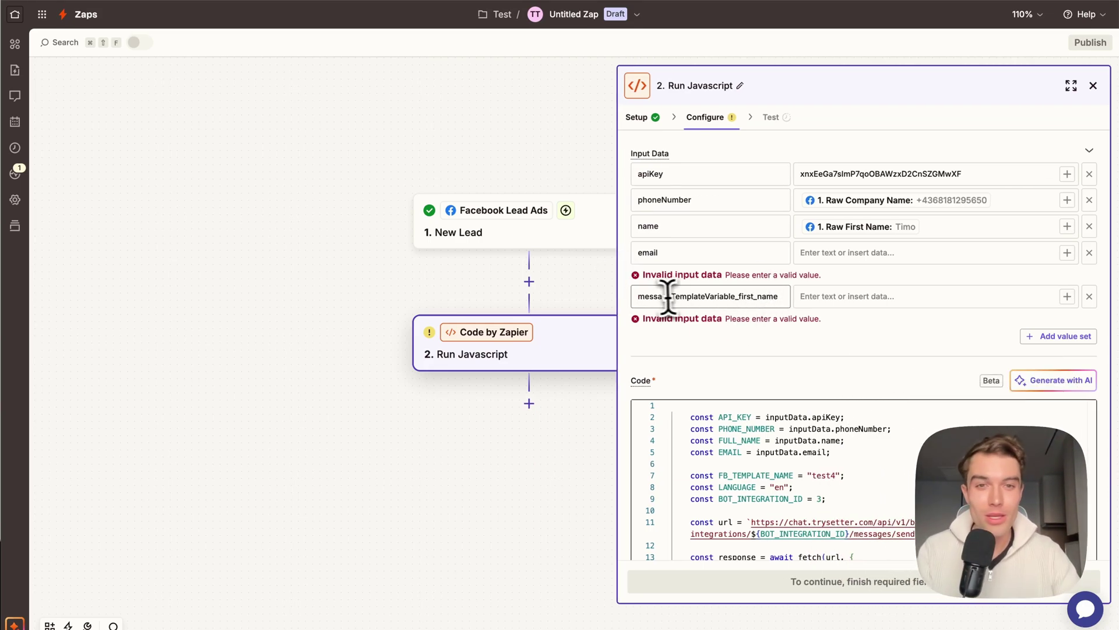
pyautogui.moveTo(636, 297); pyautogui.dragTo(790, 297)
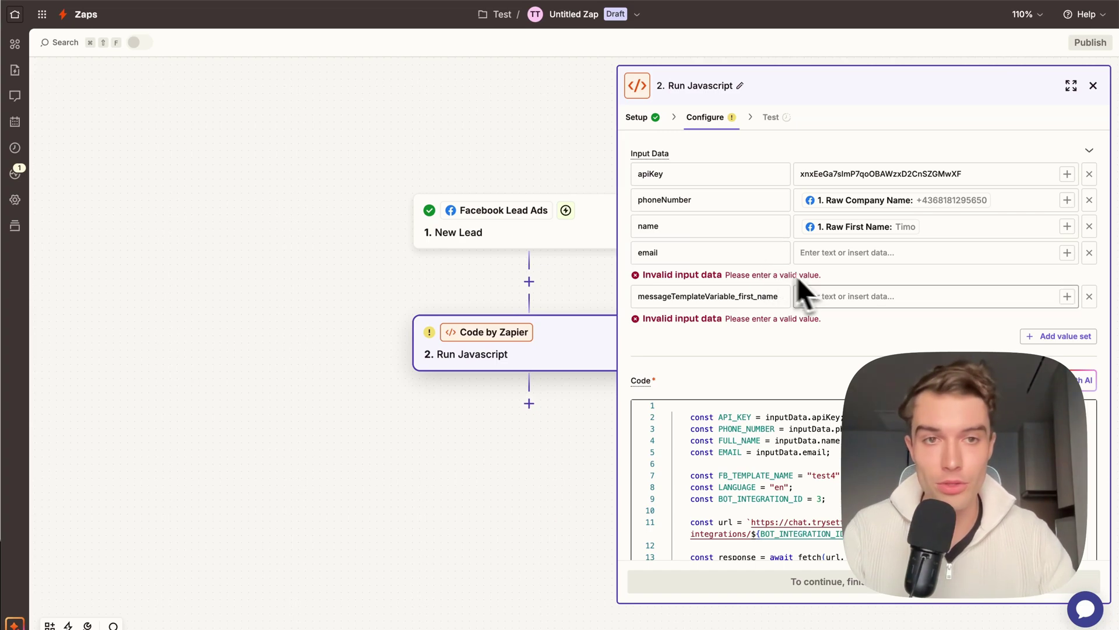
pyautogui.click(925, 299)
pyautogui.write('/RAW')
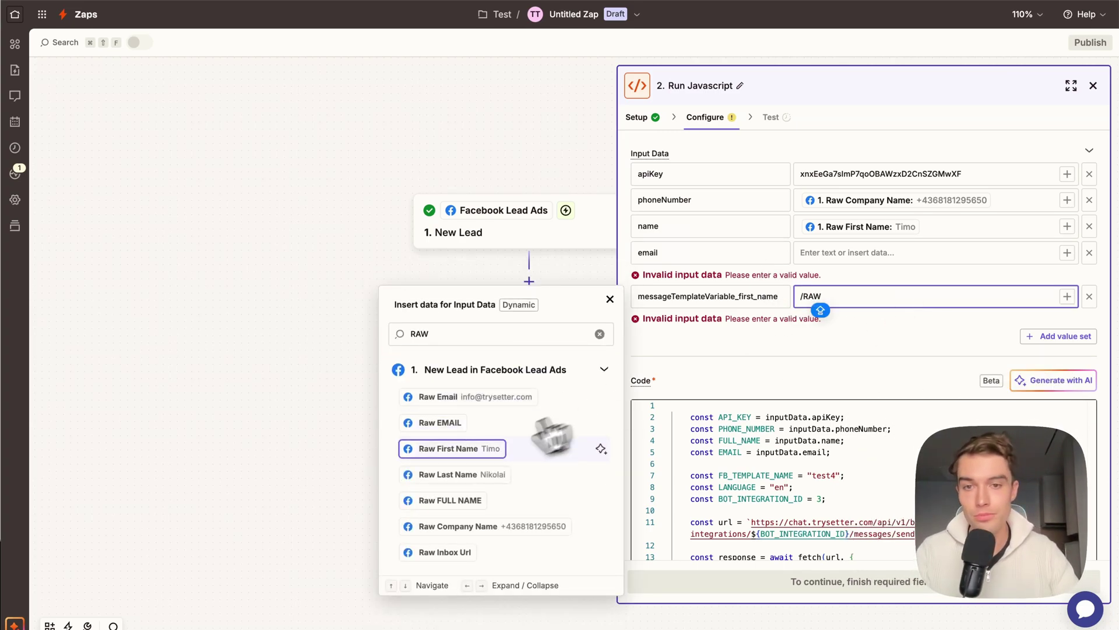
pyautogui.click(473, 449)
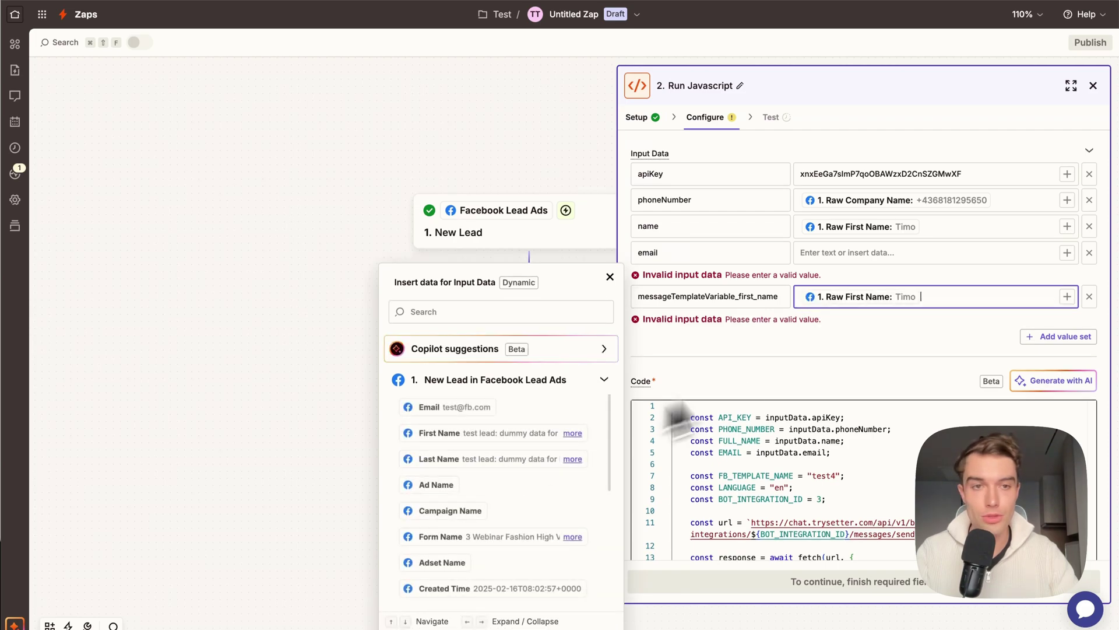
pyautogui.click(833, 345)
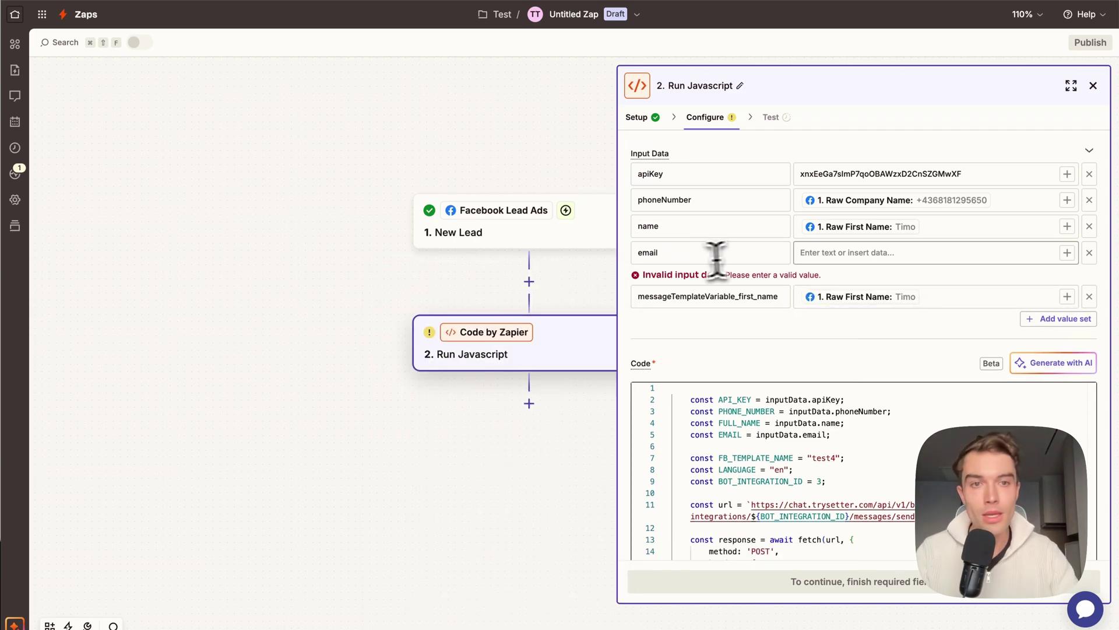
pyautogui.click(836, 252)
pyautogui.write('/')
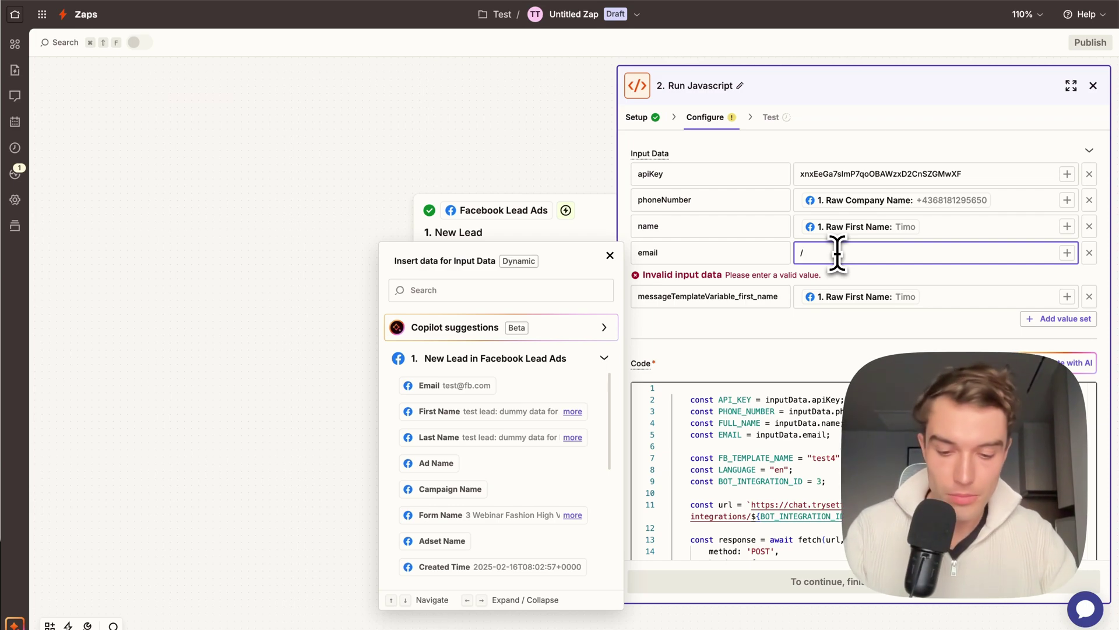
pyautogui.write('raw')
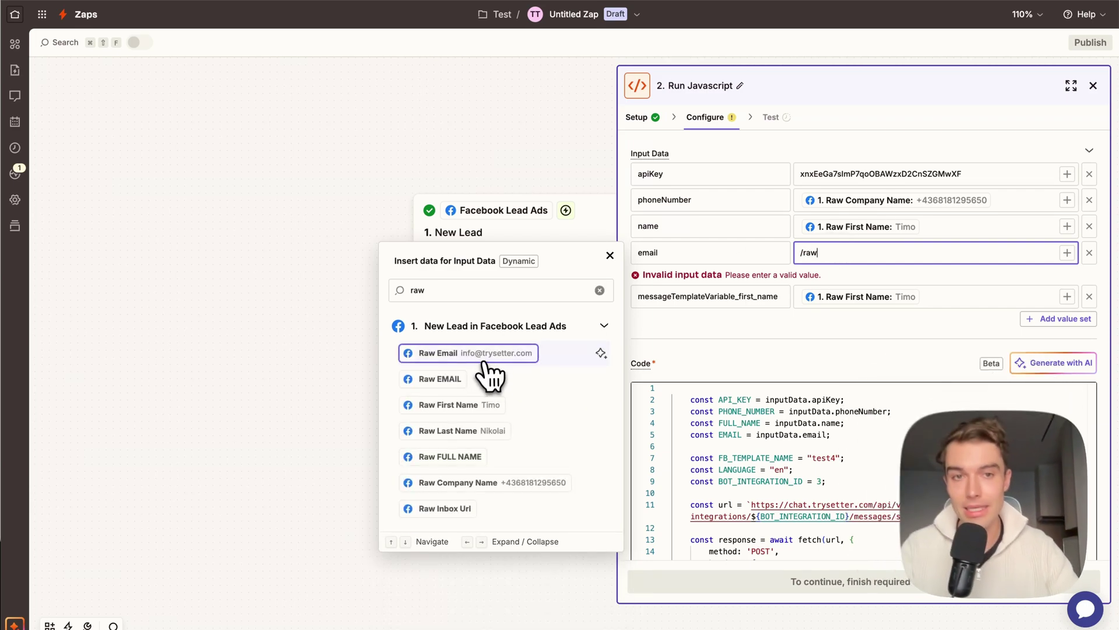
pyautogui.click(485, 362)
pyautogui.click(761, 339)
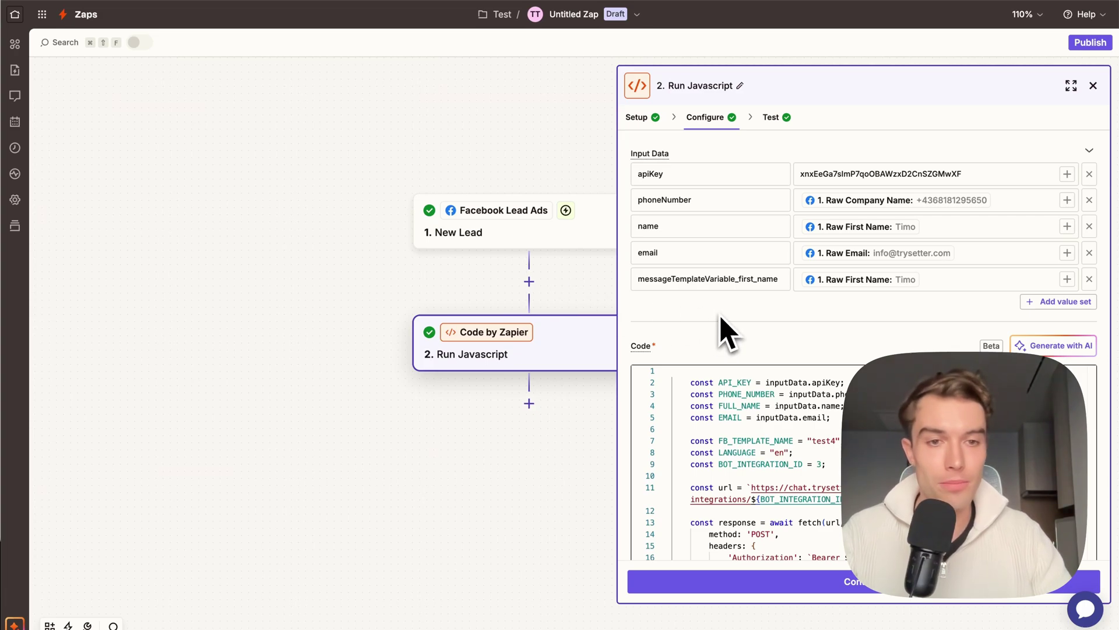
# Scroll through the Run Javascript code to review how it uses the five inputs
pyautogui.scroll(-2, 714, 327)
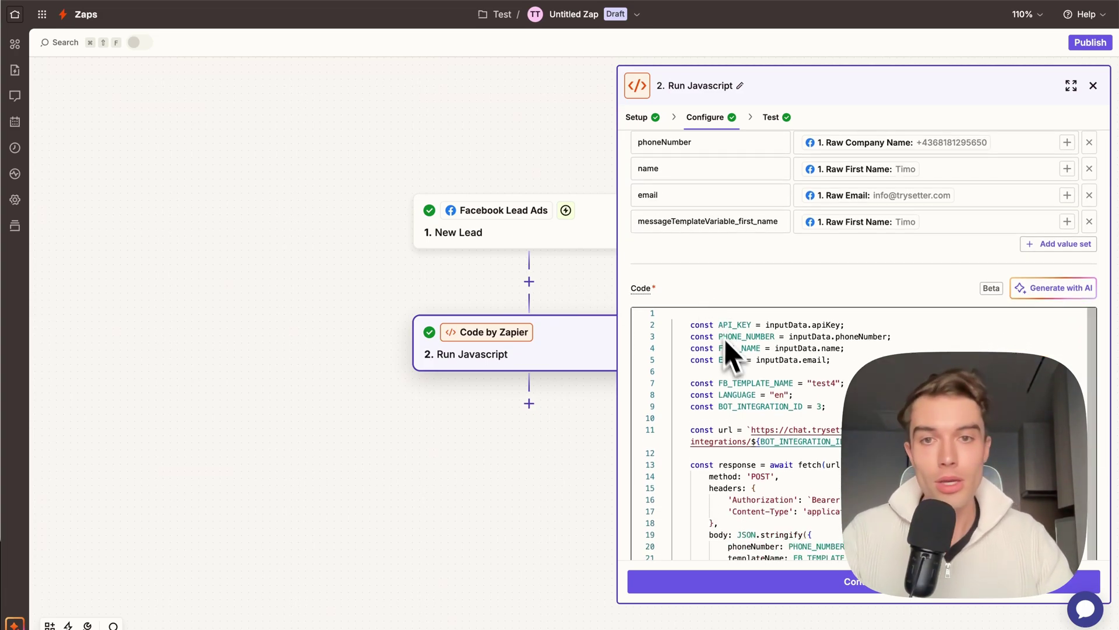
pyautogui.scroll(2, 764, 293)
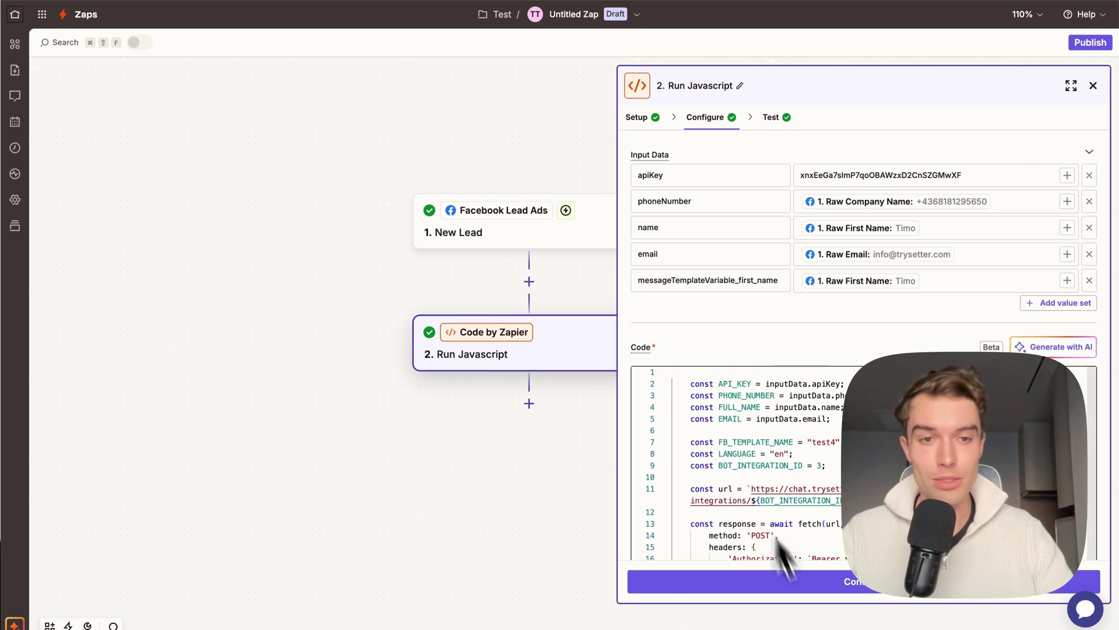
# Retest the code step beside WhatsApp, confirming status 200 and the newly arrived message
pyautogui.click(847, 585)
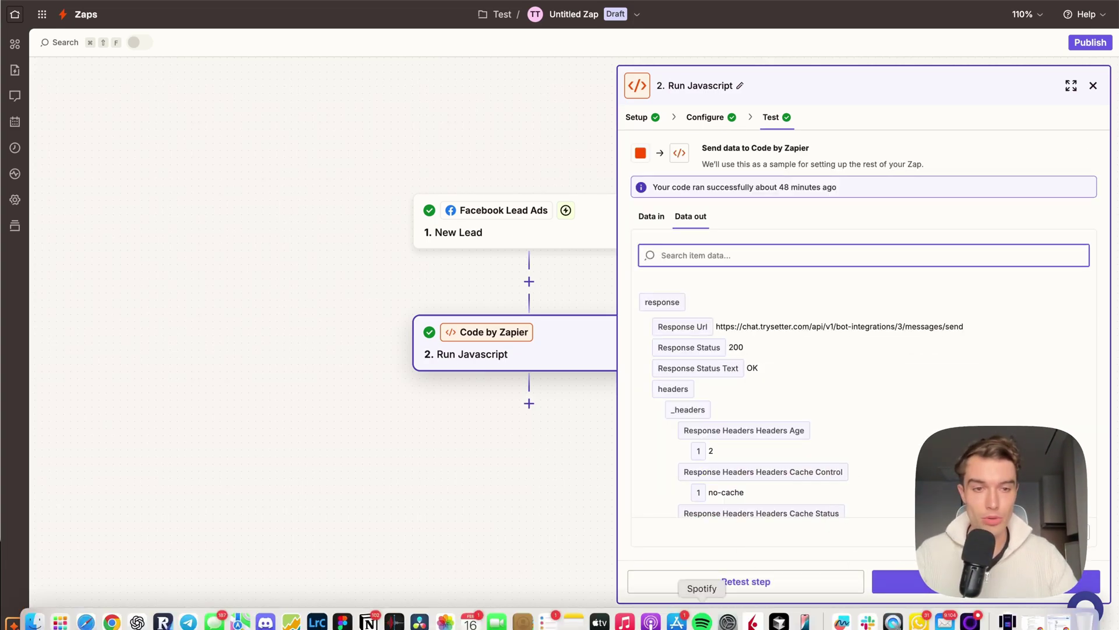
pyautogui.click(775, 618)
pyautogui.click(778, 588)
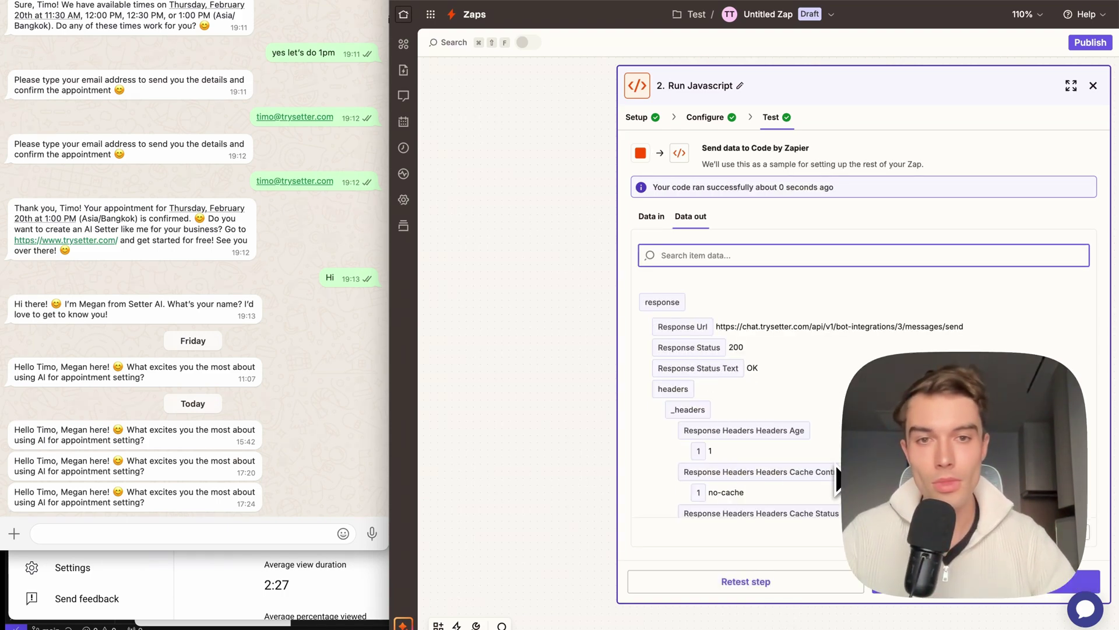
pyautogui.click(725, 348)
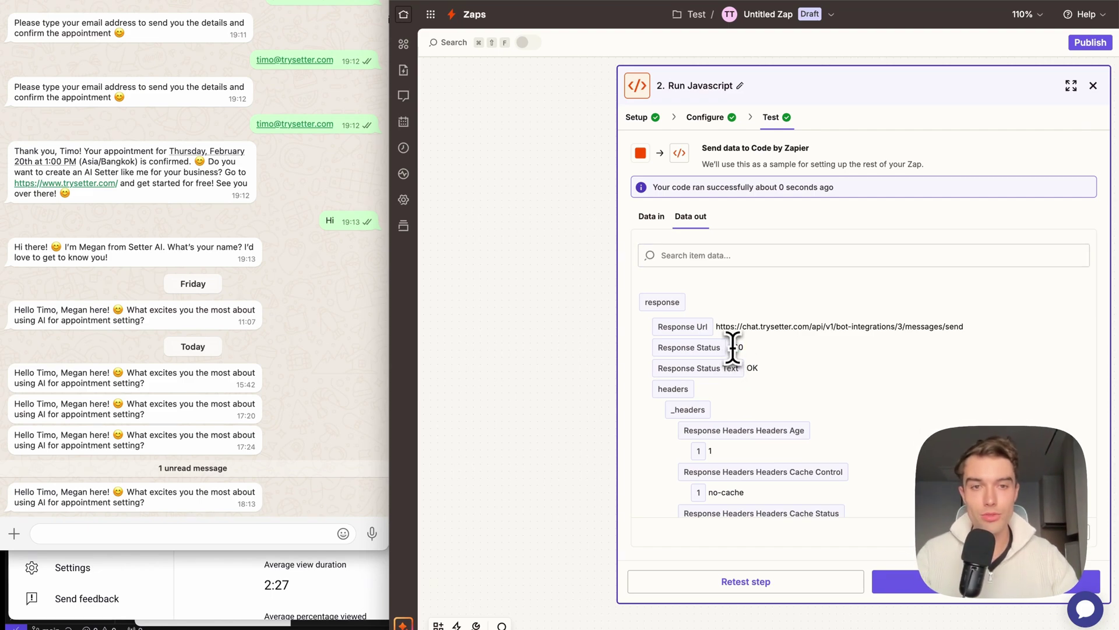
pyautogui.click(291, 532)
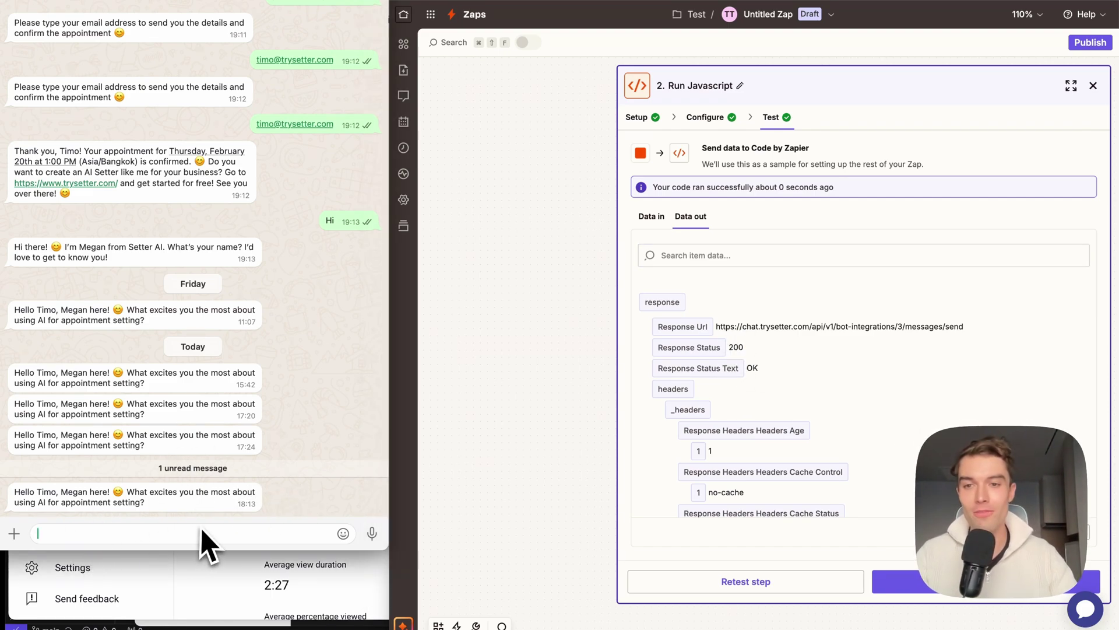
pyautogui.click(511, 267)
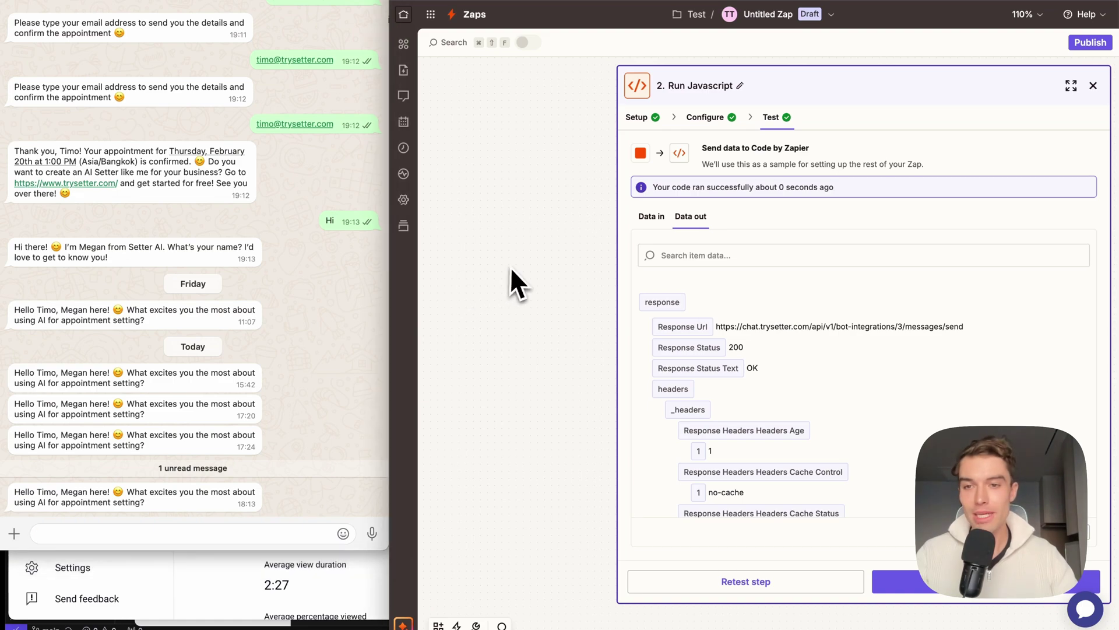
pyautogui.hotkey('ctrl', 'alt', 'Return')
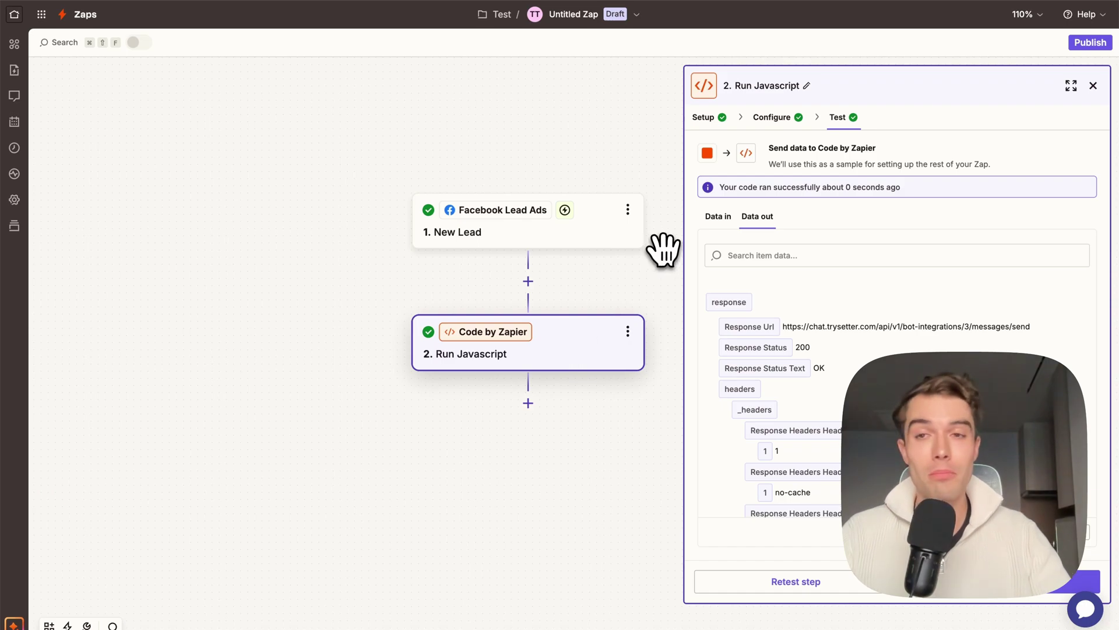
# Publish the Facebook Lead Ads to Setter AI Zap as version v1 and close the 'Your Zap is on!' notice
pyautogui.moveTo(3, 370); pyautogui.dragTo(361, 373)
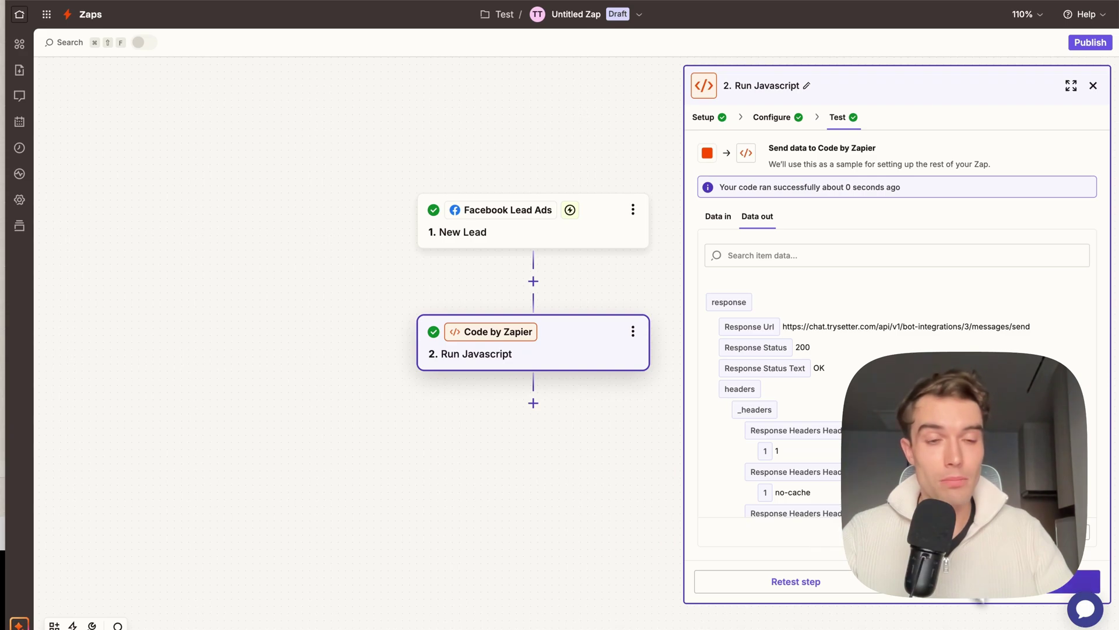
pyautogui.click(1029, 590)
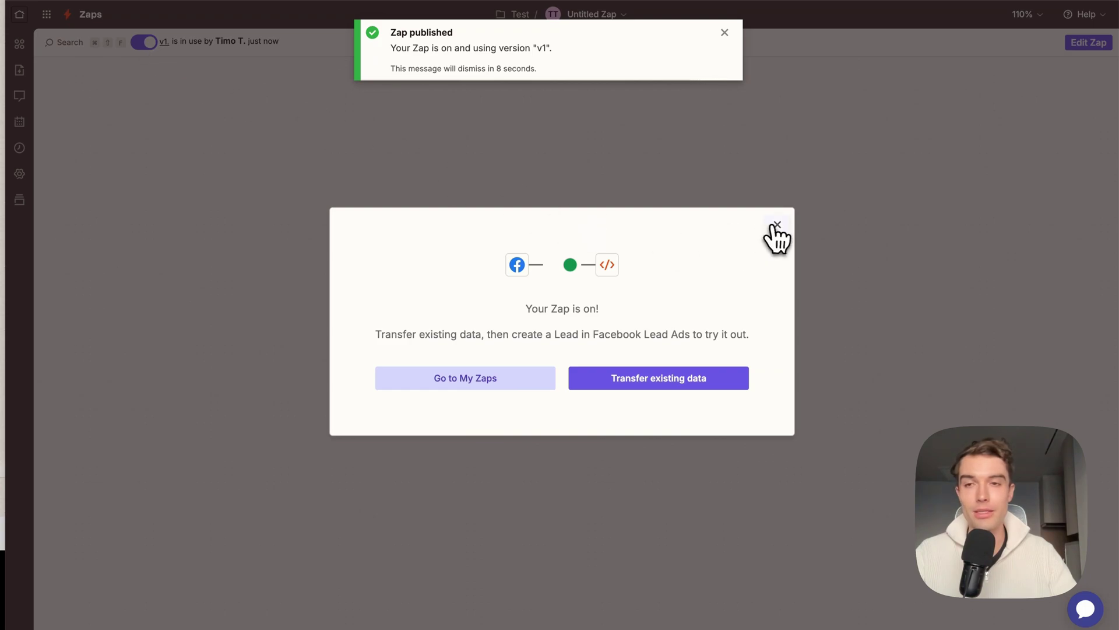
pyautogui.click(777, 225)
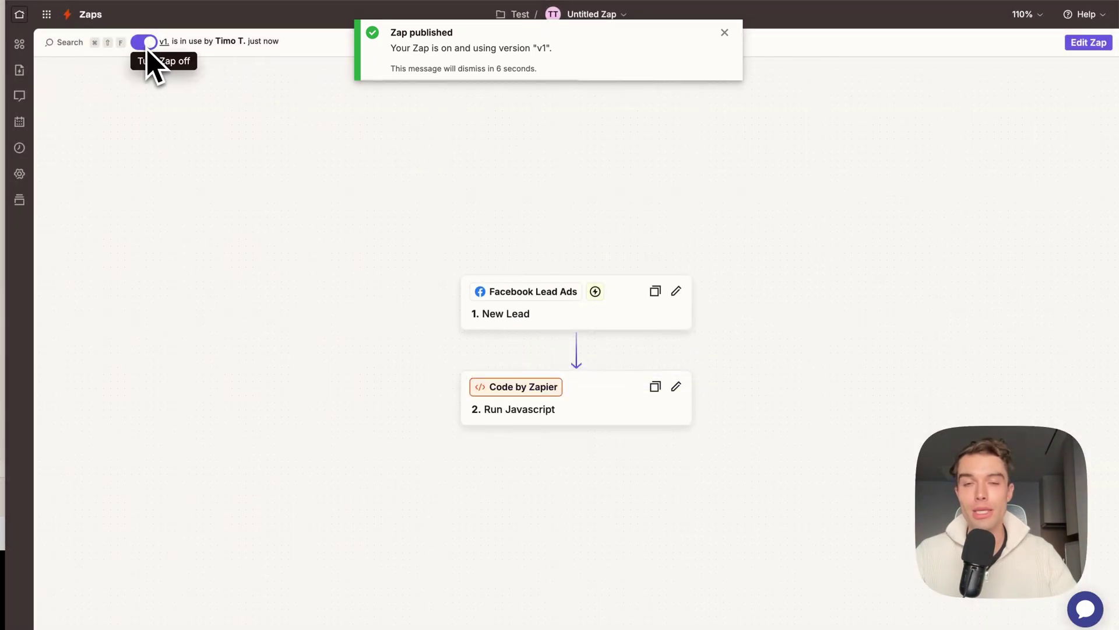